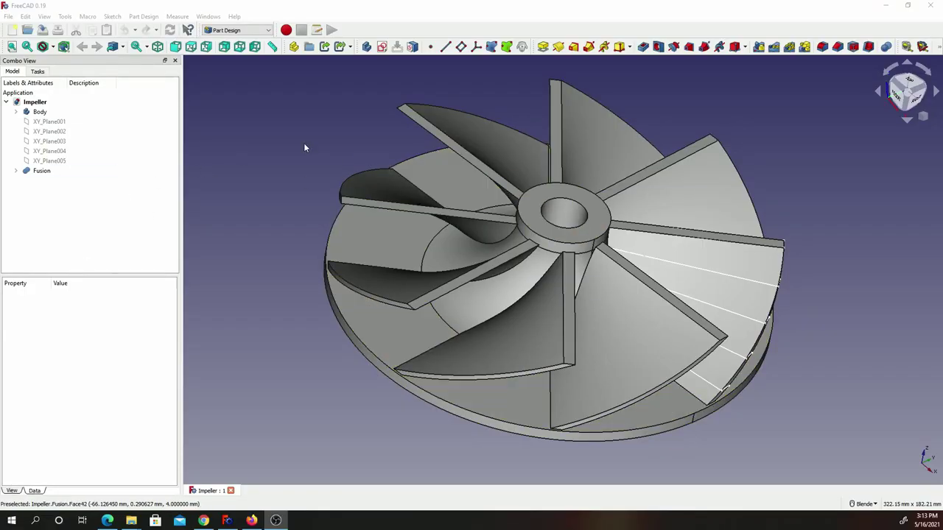
Create a new empty document, Unnamed1, next to the Impeller model
left_click(13, 30)
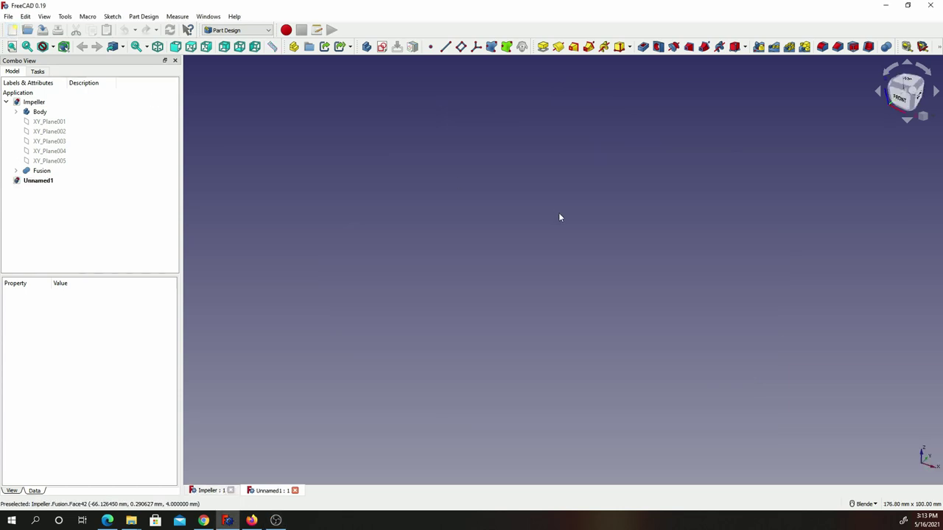
Close the Impeller document and begin a new-body sketch on XY_Plane
left_click(231, 490)
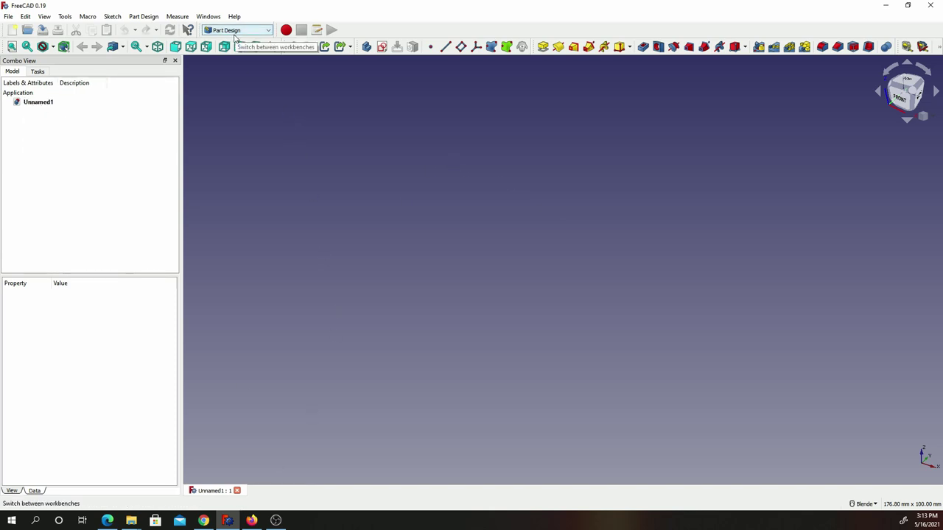
left_click(382, 46)
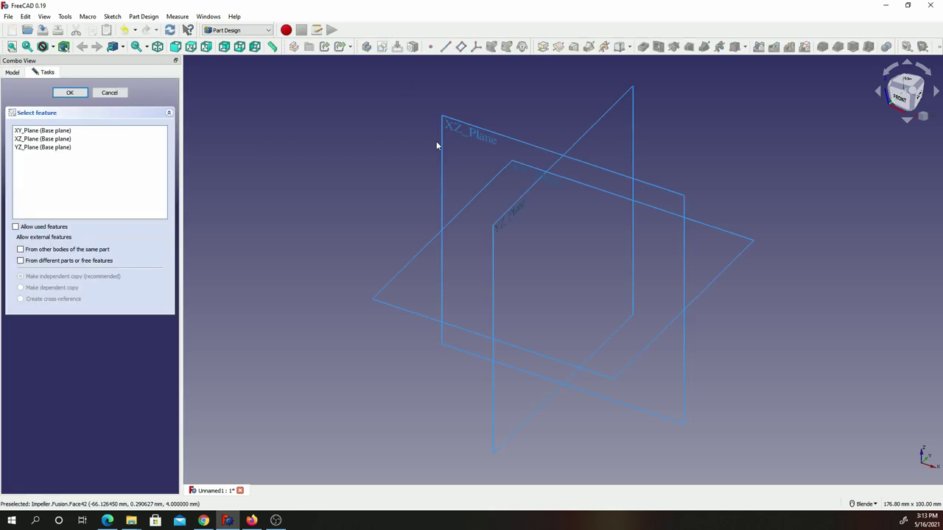
left_click(47, 132)
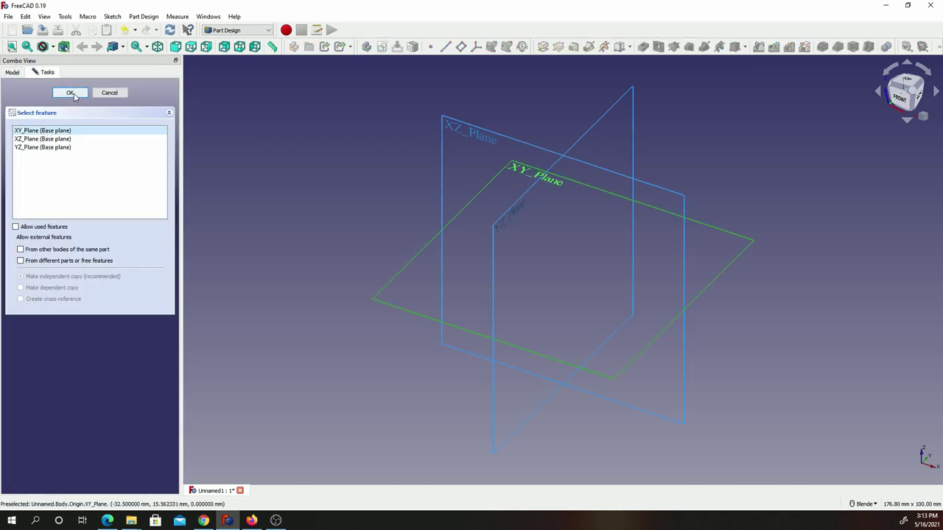
left_click(71, 94)
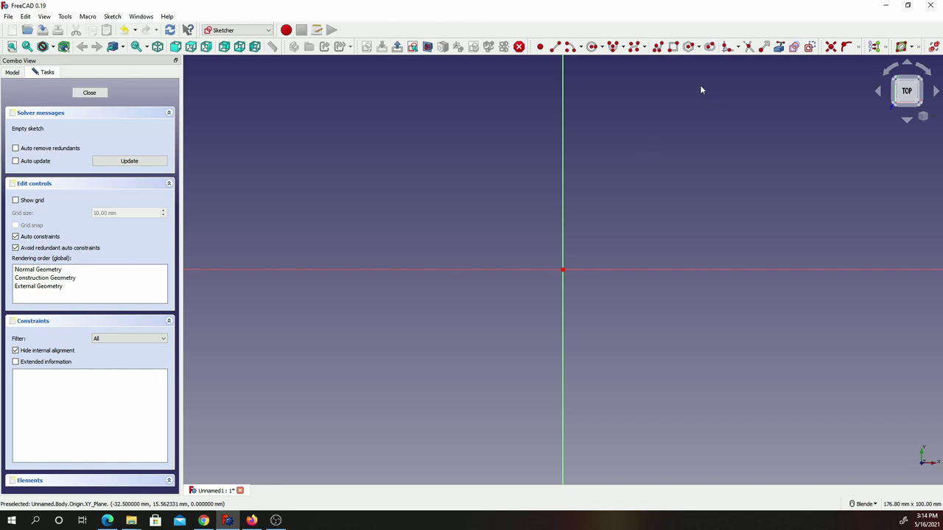
Draw a long thin rectangle right of the origin and pick the Lock constraint
left_click(673, 46)
left_click(585, 242)
left_click(827, 262)
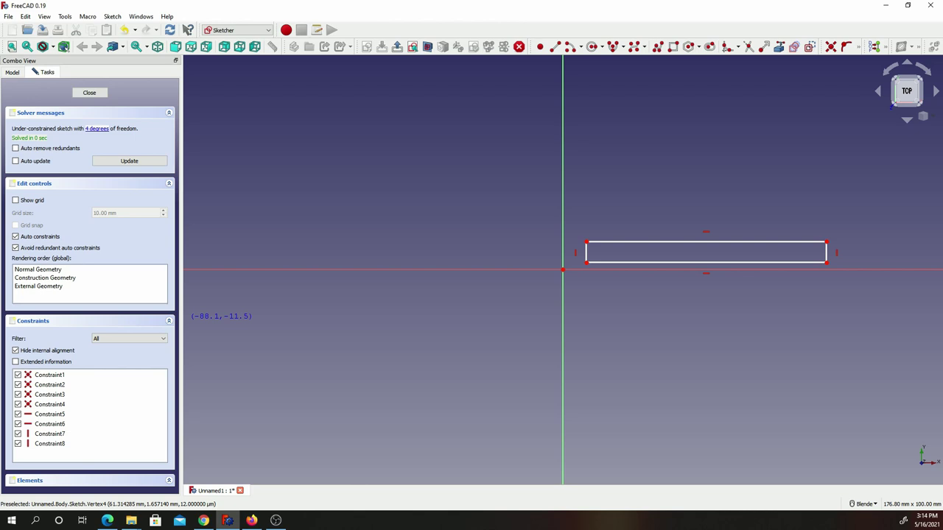
key("alt+Tab")
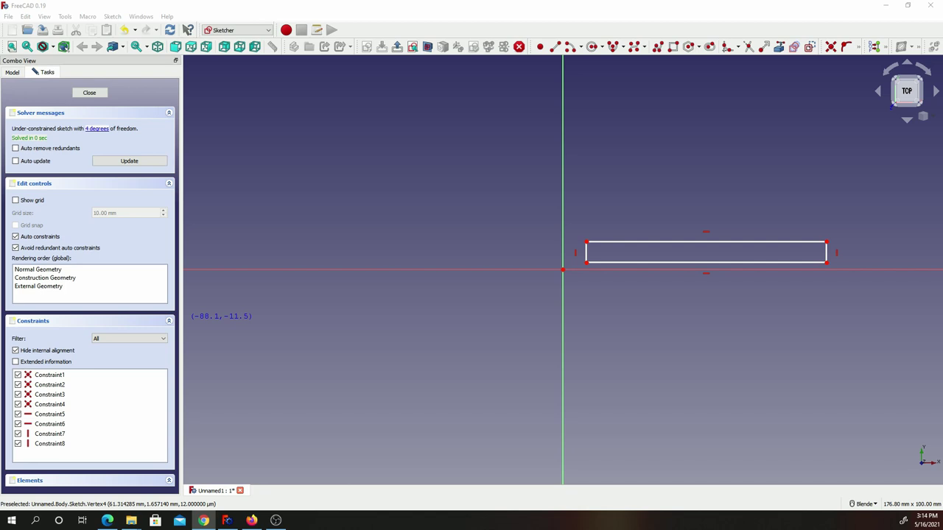
left_click(858, 48)
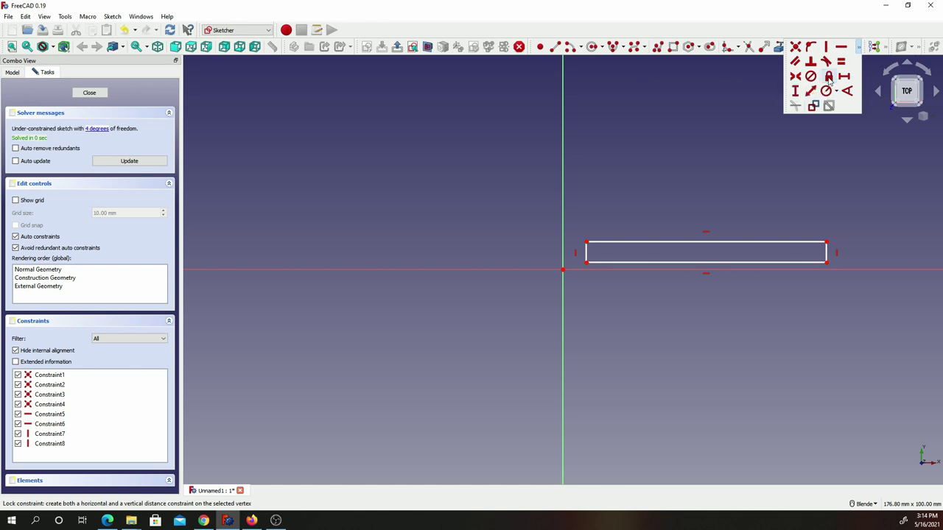
left_click(829, 77)
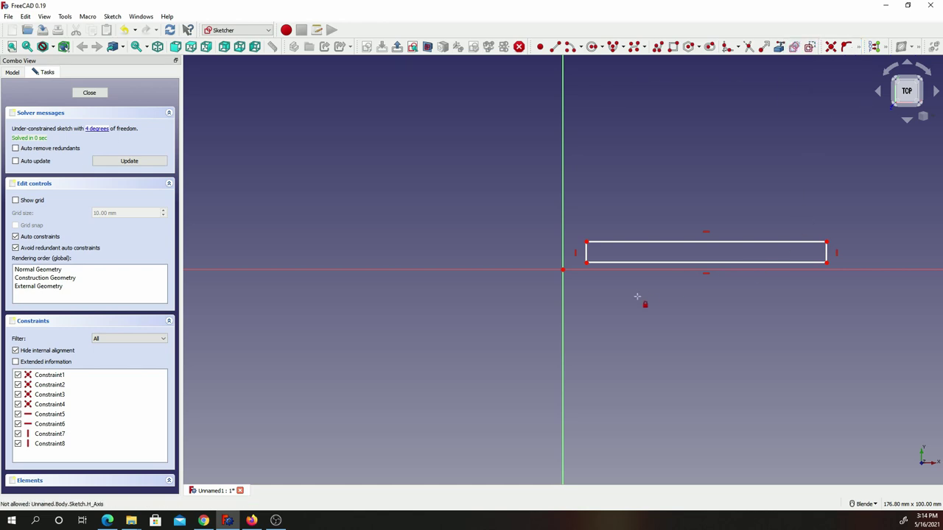
Lock the rectangle's lower-left corner at 15 mm horizontally and 0 mm vertically
left_click(586, 262)
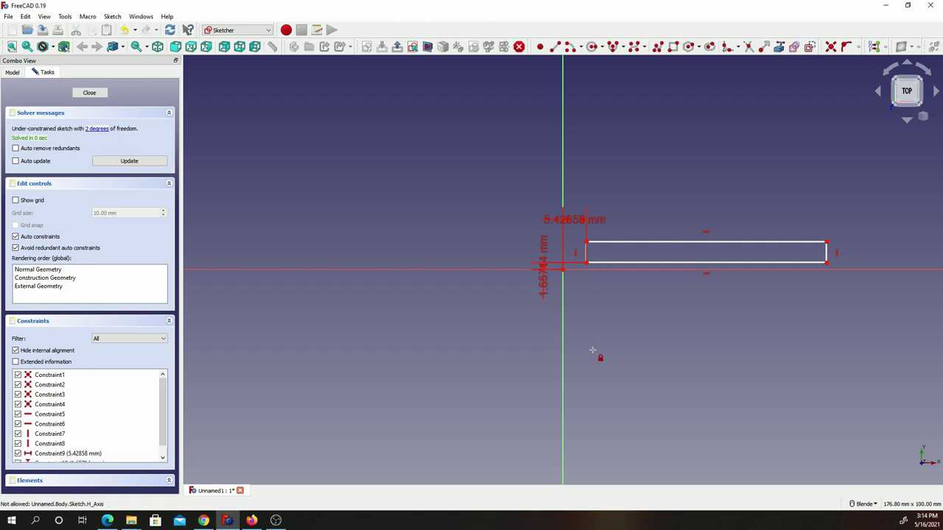
right_click(548, 297)
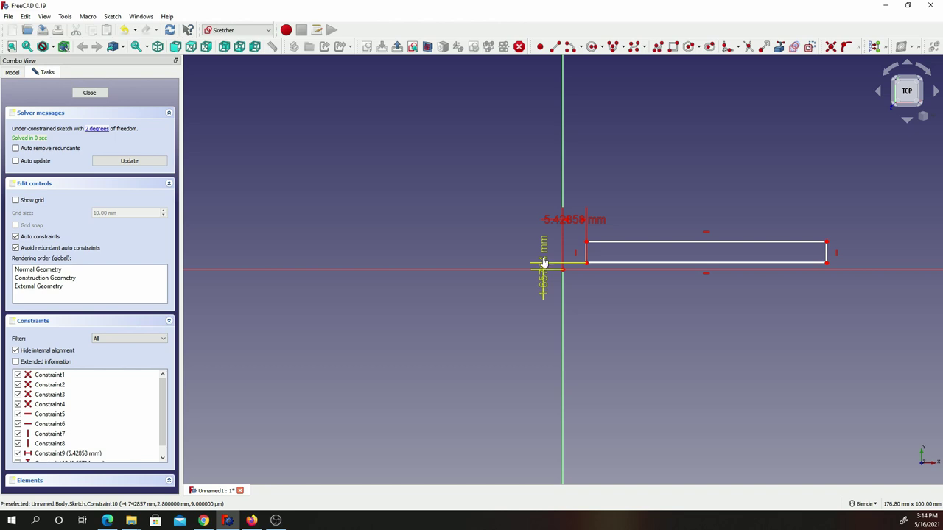
double_click(543, 262)
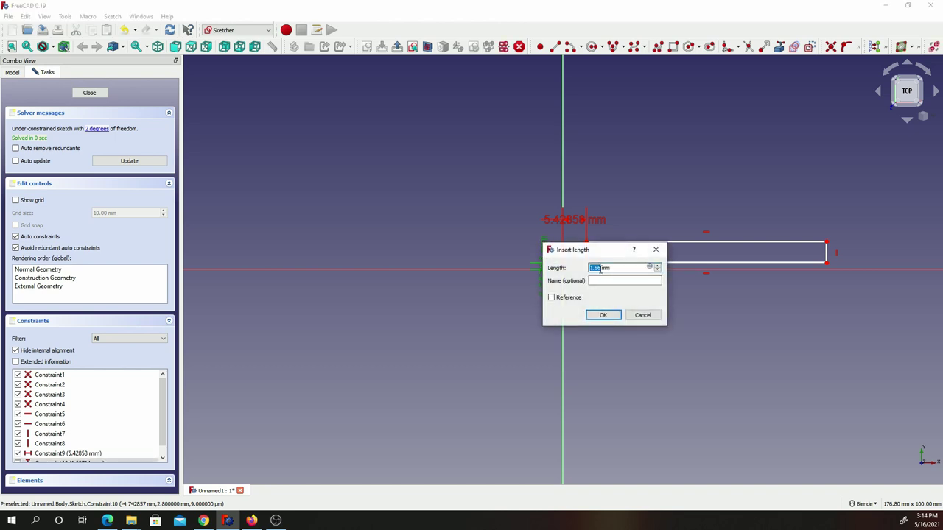
type("0")
left_click(603, 315)
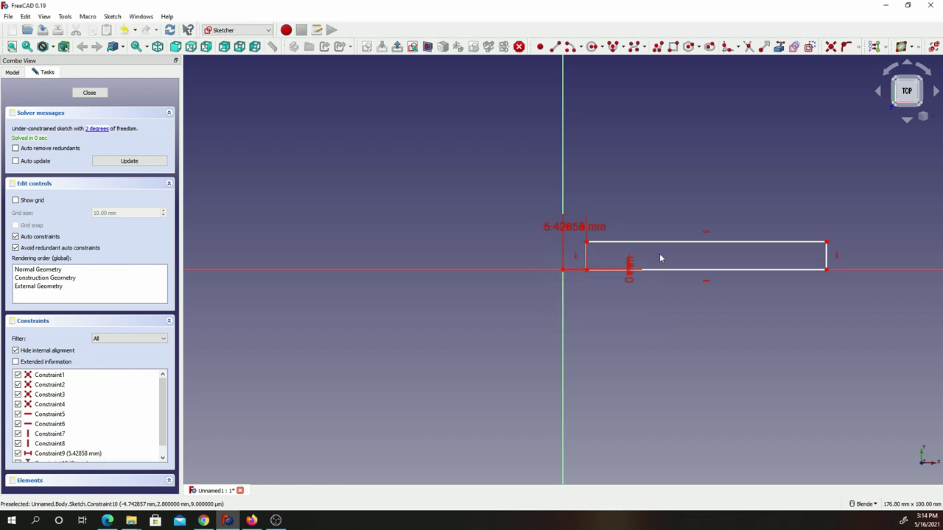
double_click(569, 227)
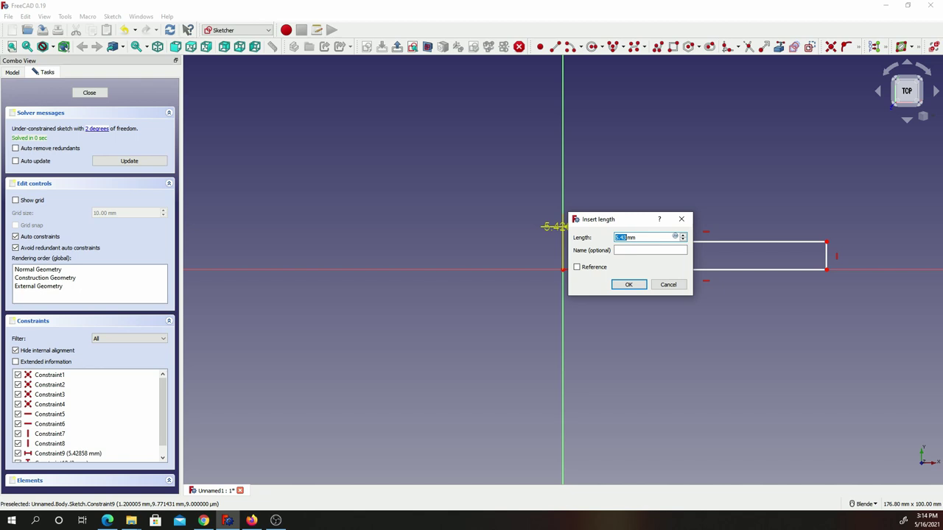
type("15")
left_click(623, 285)
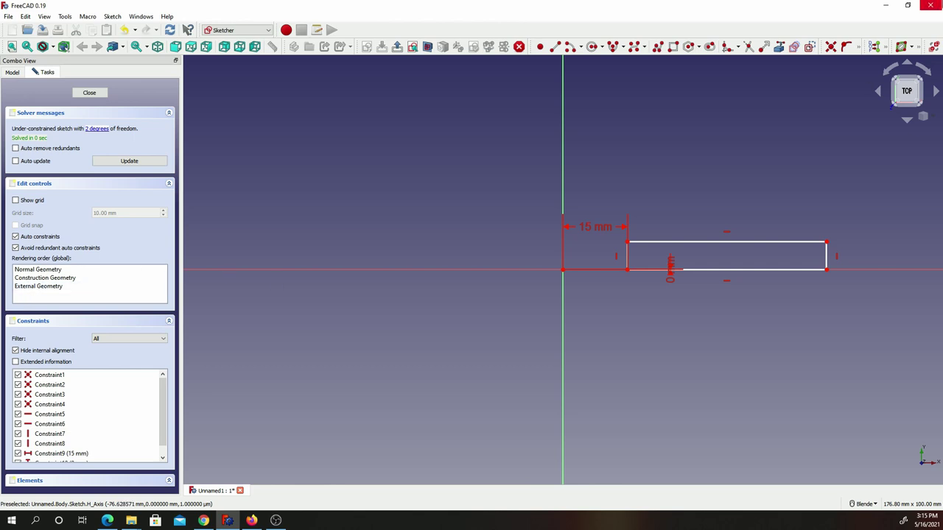
Constrain the rectangle's right edge to a 5 mm vertical distance
left_click(858, 47)
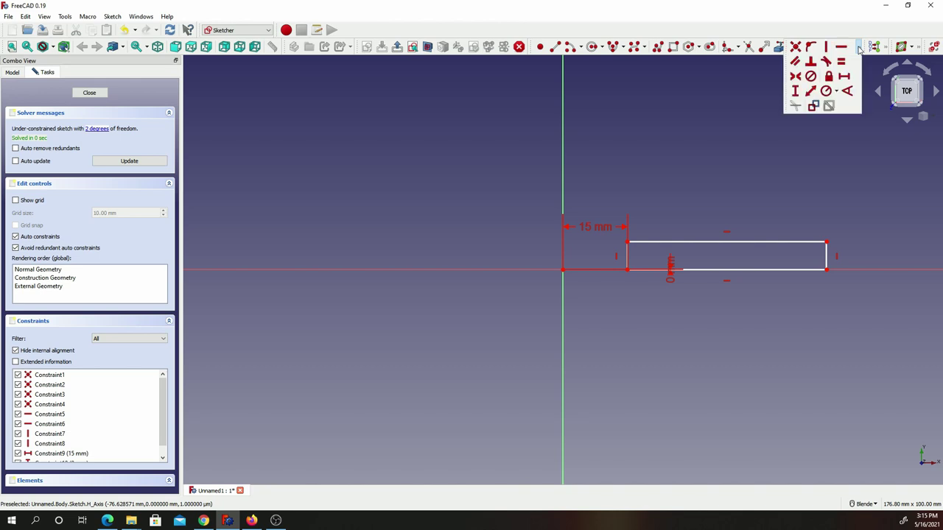
left_click(795, 90)
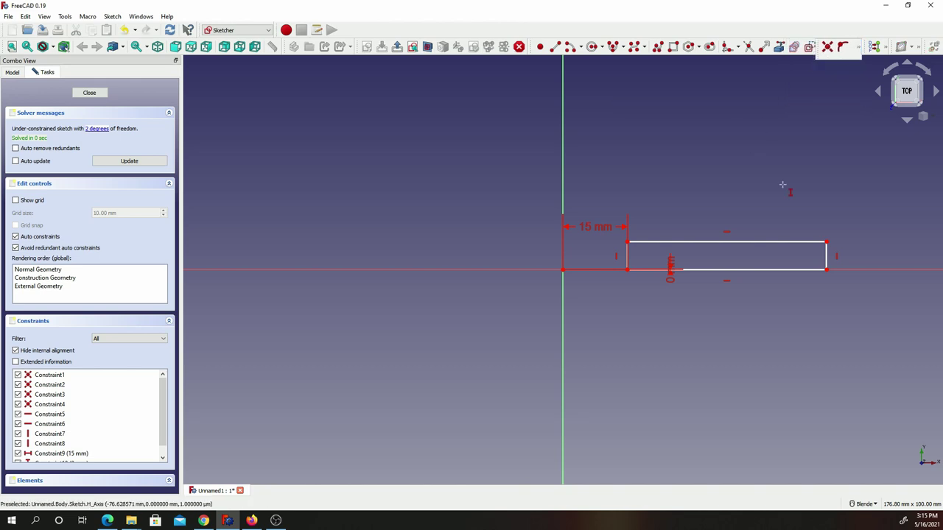
left_click(826, 256)
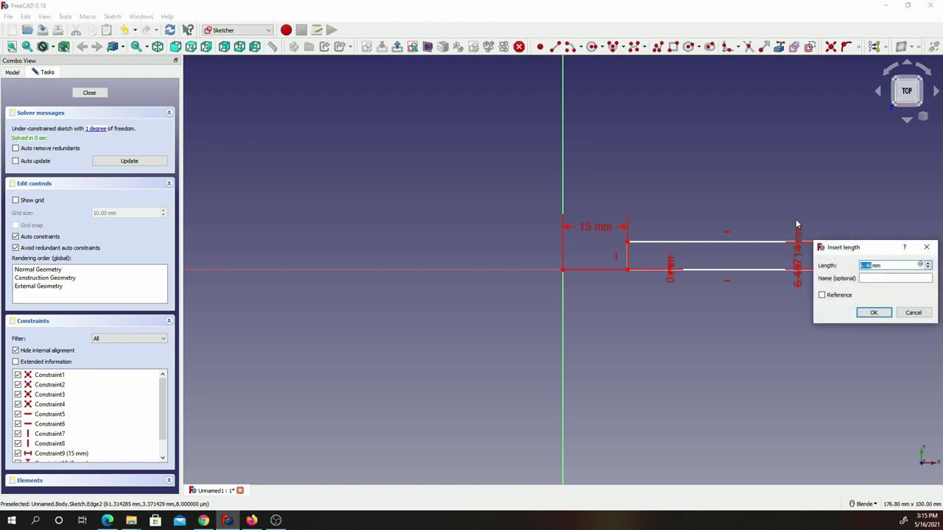
type("5")
key("Return")
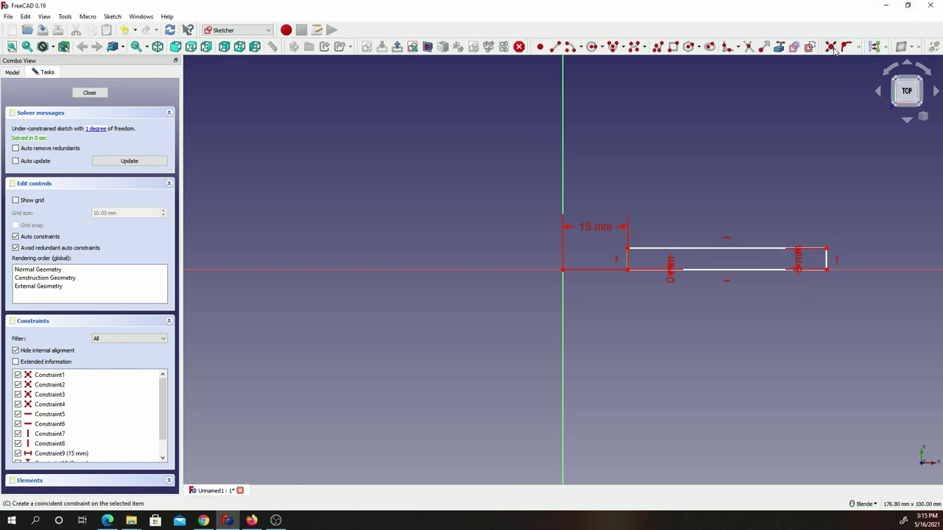
Constrain the rectangle's top edge to an 80 mm horizontal distance
left_click(858, 46)
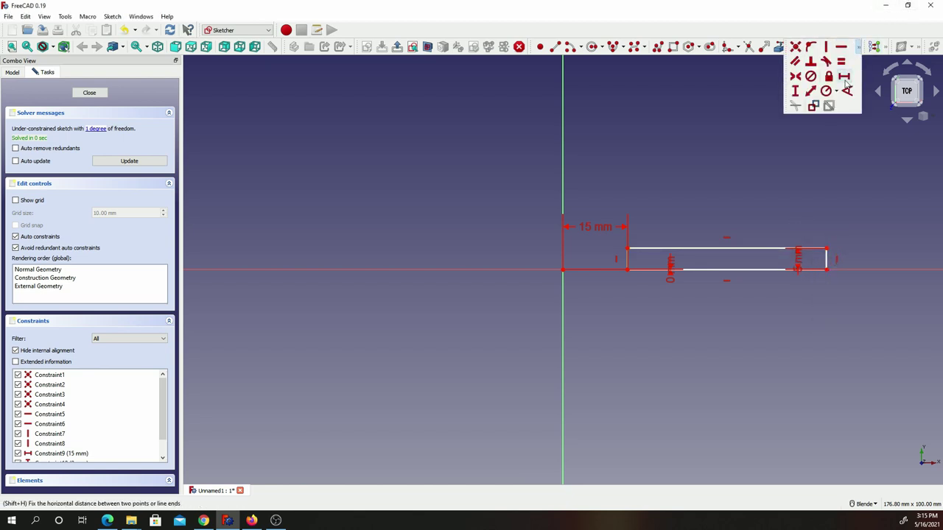
left_click(847, 88)
left_click(735, 249)
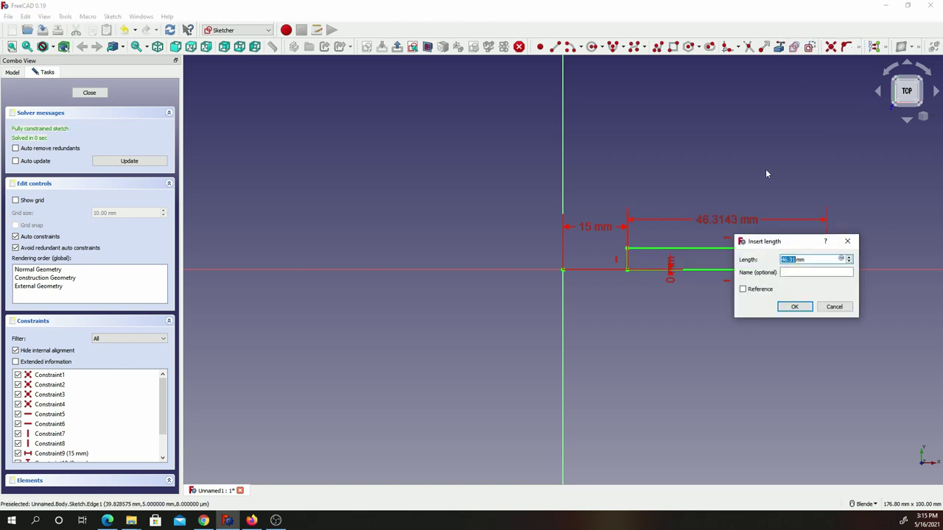
type("80")
key("Return")
Move the 5 mm and 0 mm dimension labels clear of the rectangle
scroll(764, 170, "down", 3)
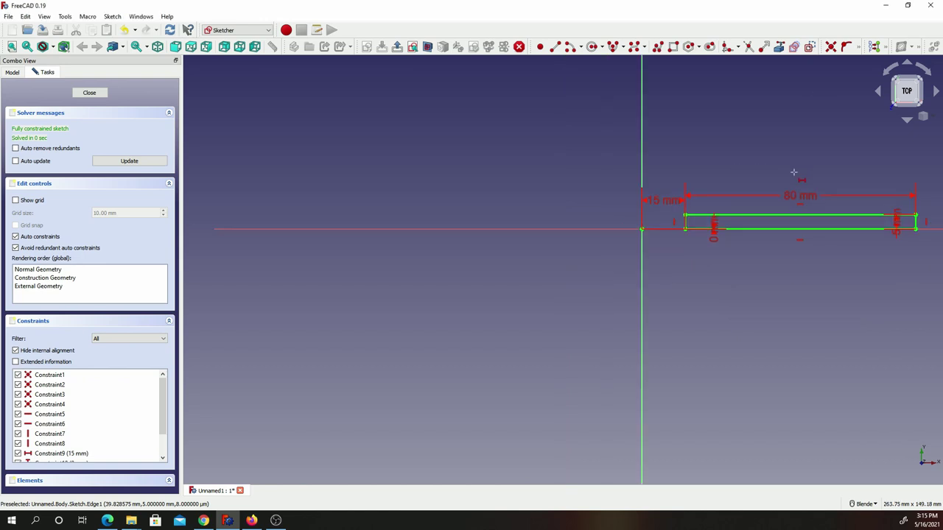
mouse_move(818, 157)
middle_mouse_down("shift")
mouse_move(716, 219)
mouse_move(609, 265)
middle_mouse_up("shift")
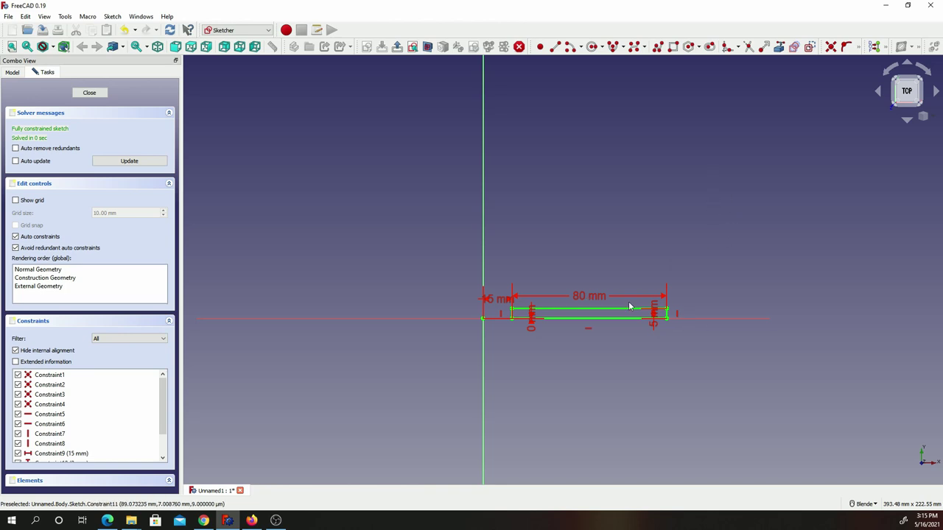
scroll(632, 302, "up", 3)
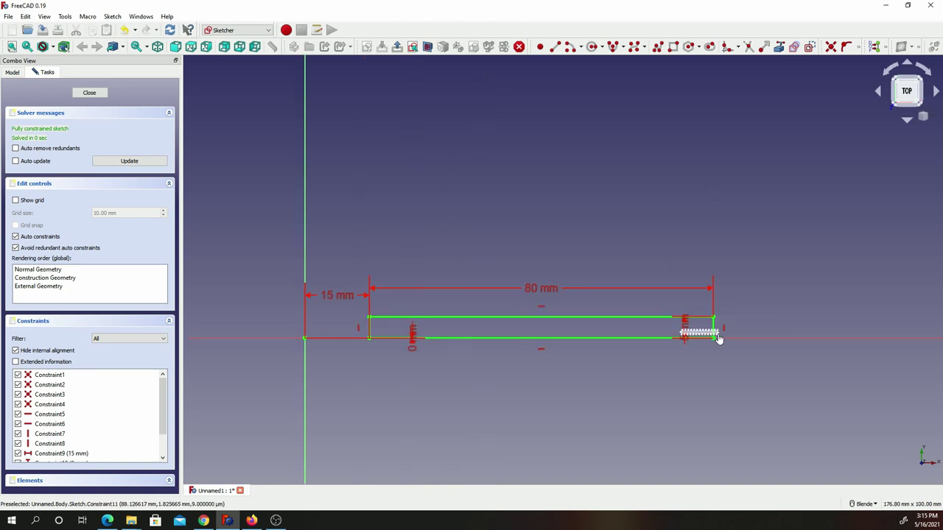
left_click_drag(684, 332, 806, 328)
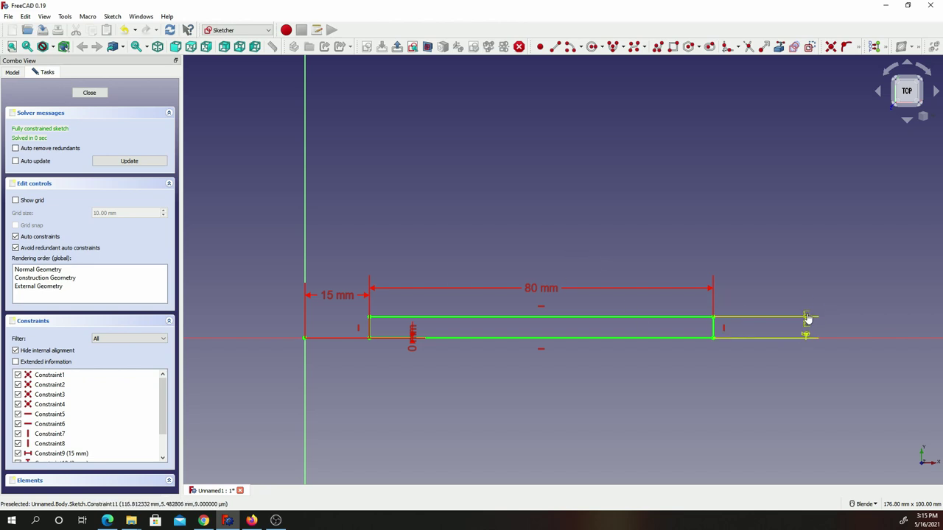
left_click_drag(808, 324, 809, 291)
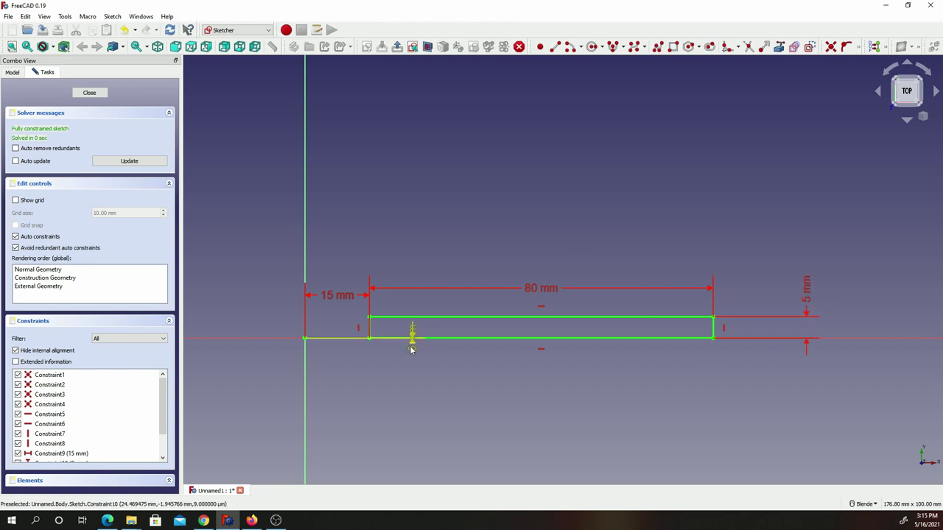
mouse_move(410, 347)
left_mouse_down()
mouse_move(405, 388)
mouse_move(269, 411)
mouse_move(355, 421)
mouse_move(314, 421)
mouse_move(333, 419)
left_mouse_up()
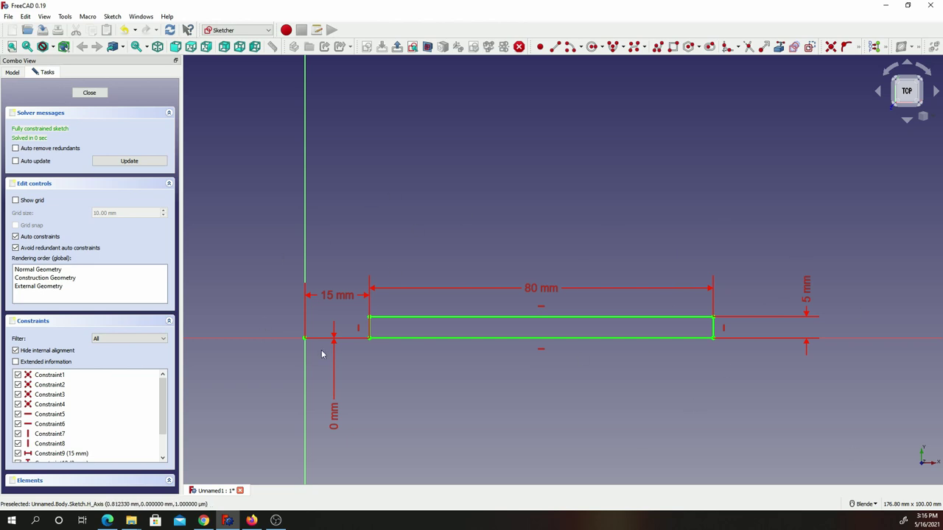
Close the sketch and copy it together with its XY_Plane dependency
left_click(89, 92)
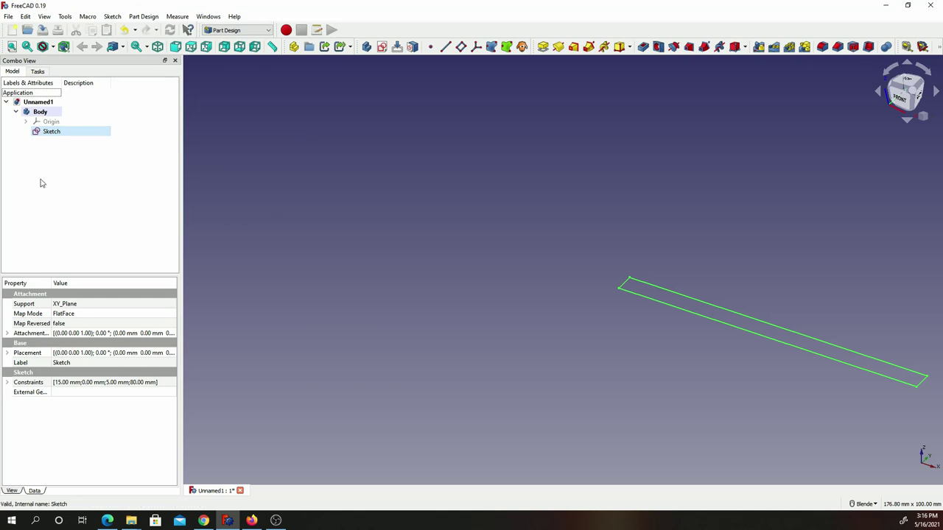
right_click(47, 131)
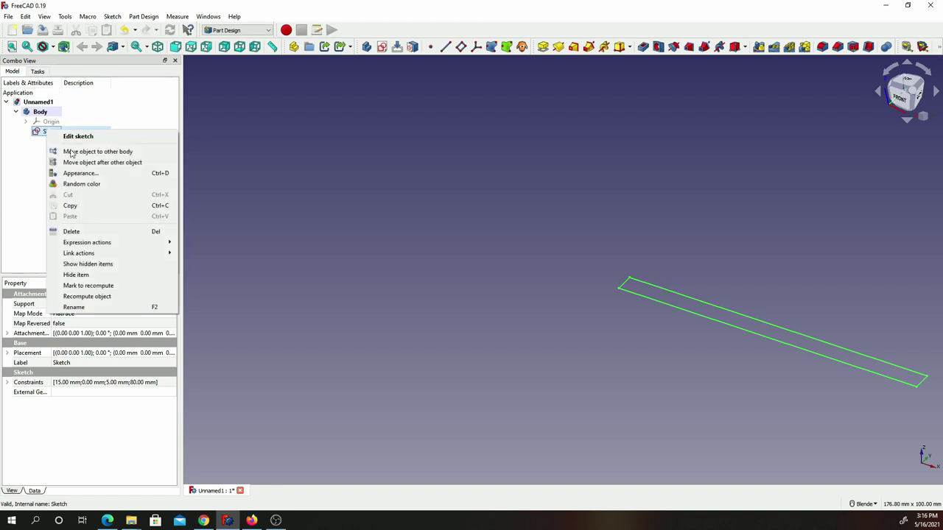
left_click(89, 206)
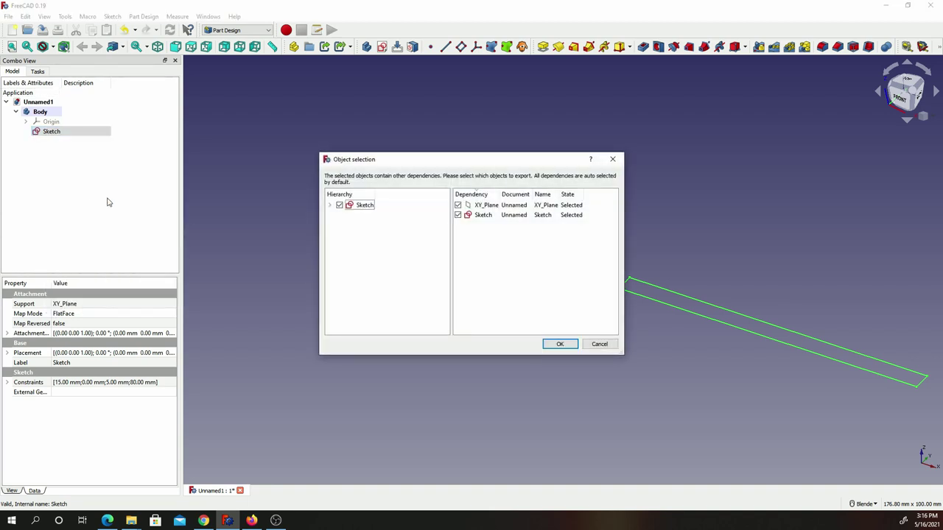
left_click(569, 344)
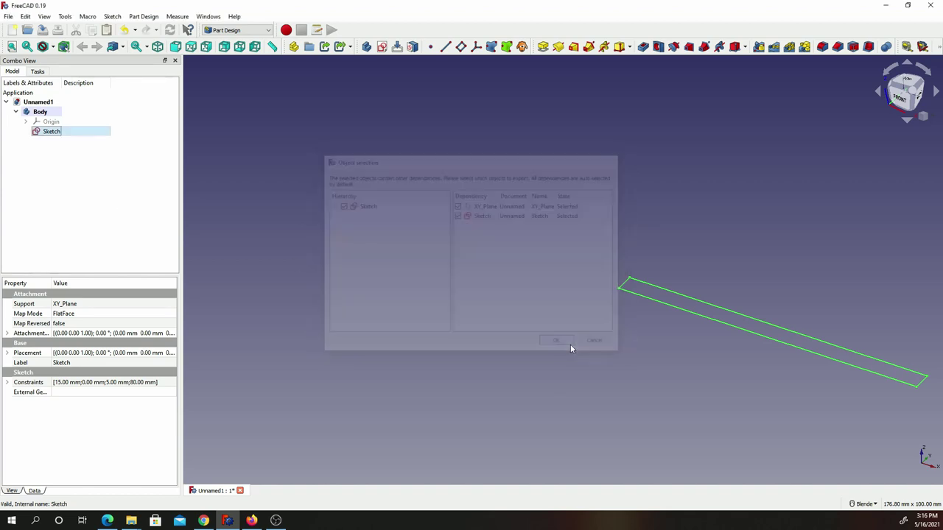
key("alt+Tab")
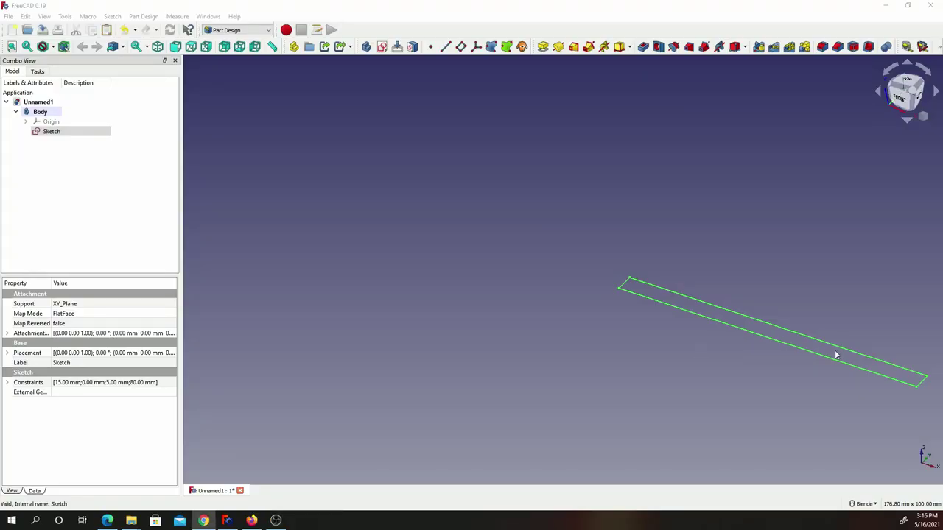
Paste the sketch as Sketch001 and set its attachment offset angle to 10°
right_click(49, 140)
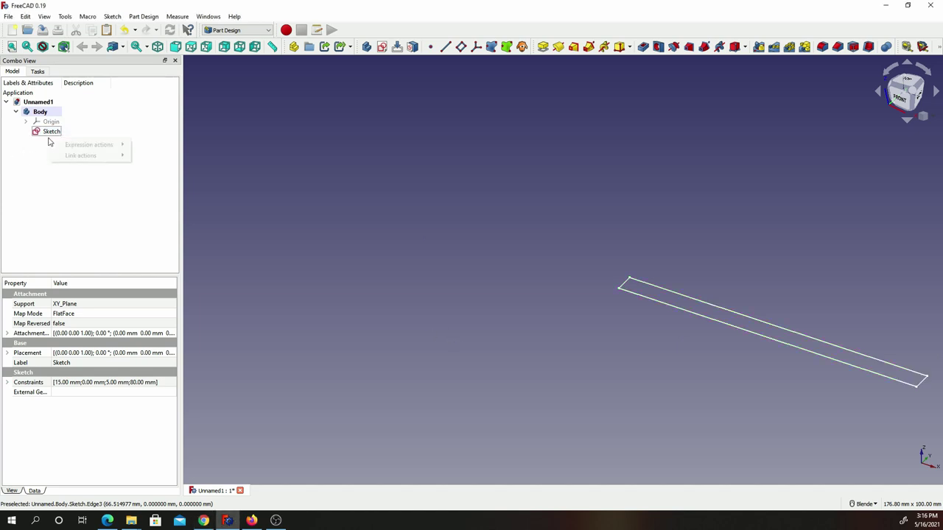
right_click(48, 131)
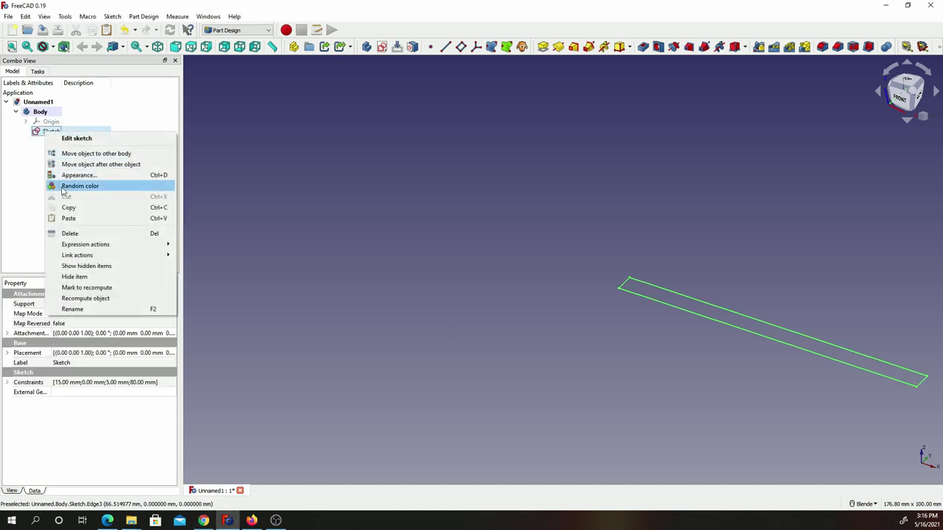
left_click(69, 219)
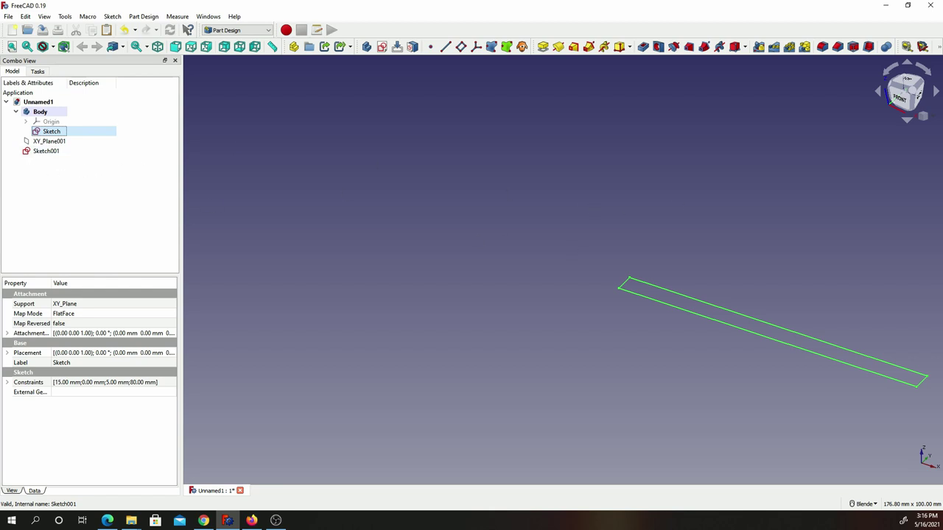
left_click(41, 151)
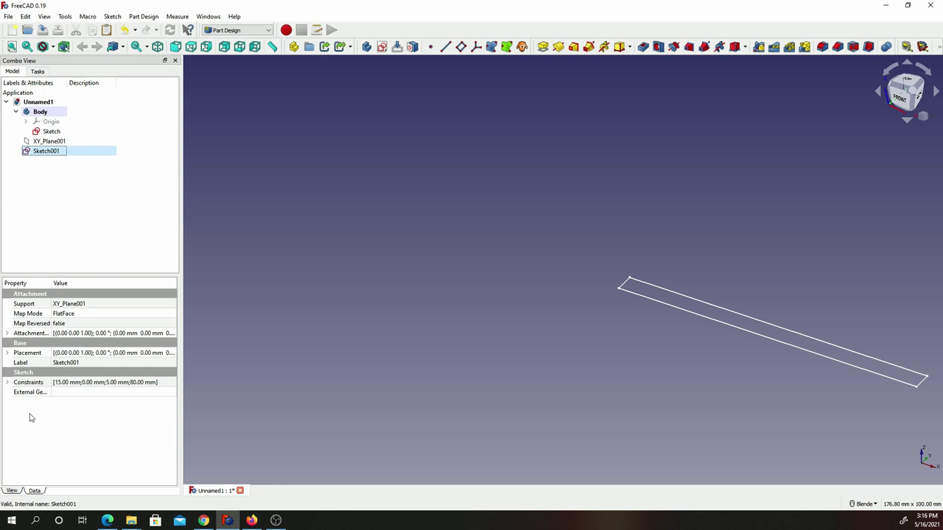
left_click(7, 352)
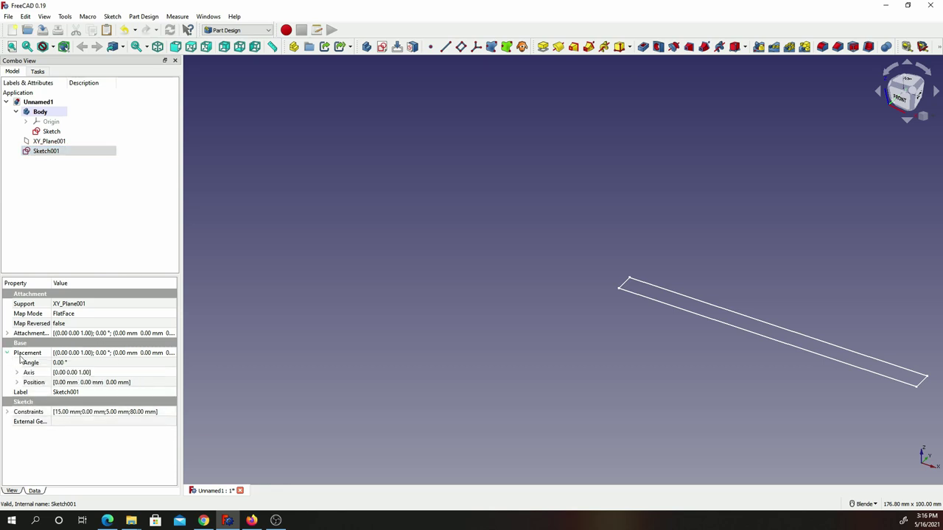
left_click(63, 364)
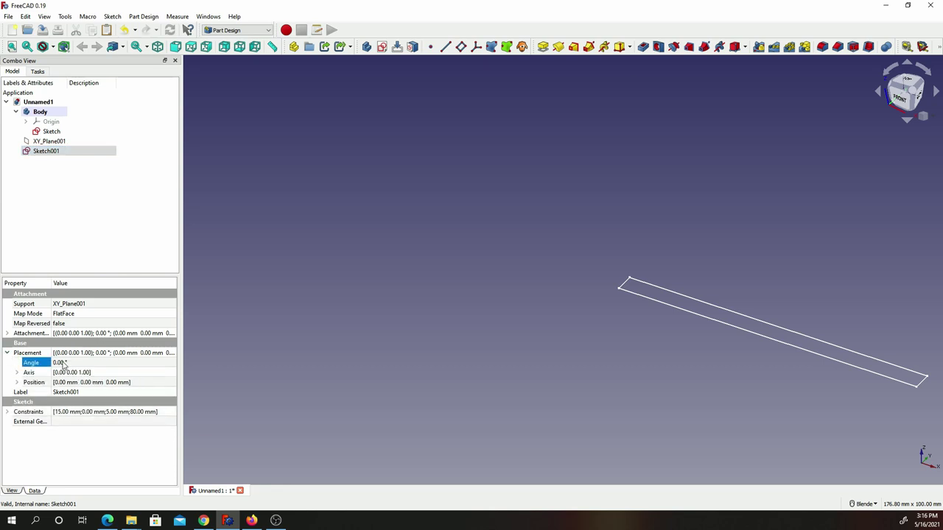
left_click(7, 333)
left_click(59, 344)
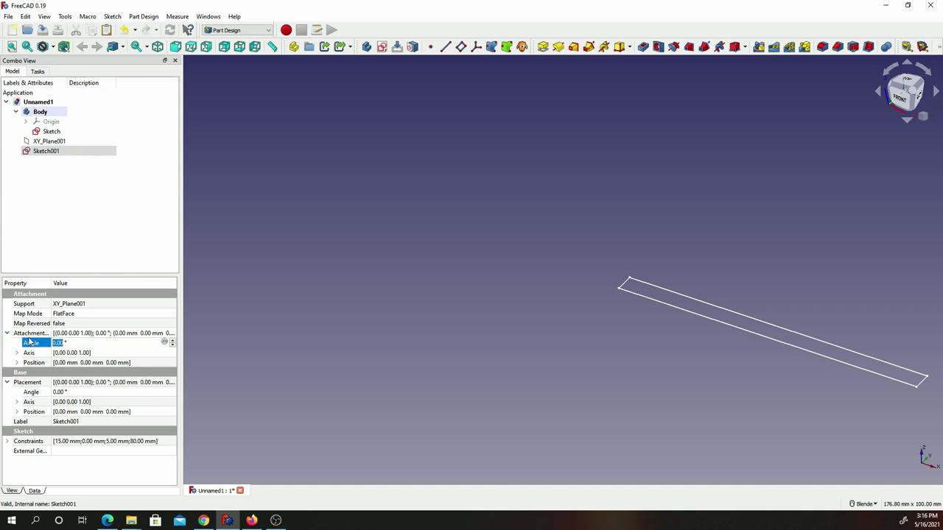
left_click(70, 344)
double_click(76, 344)
type("10")
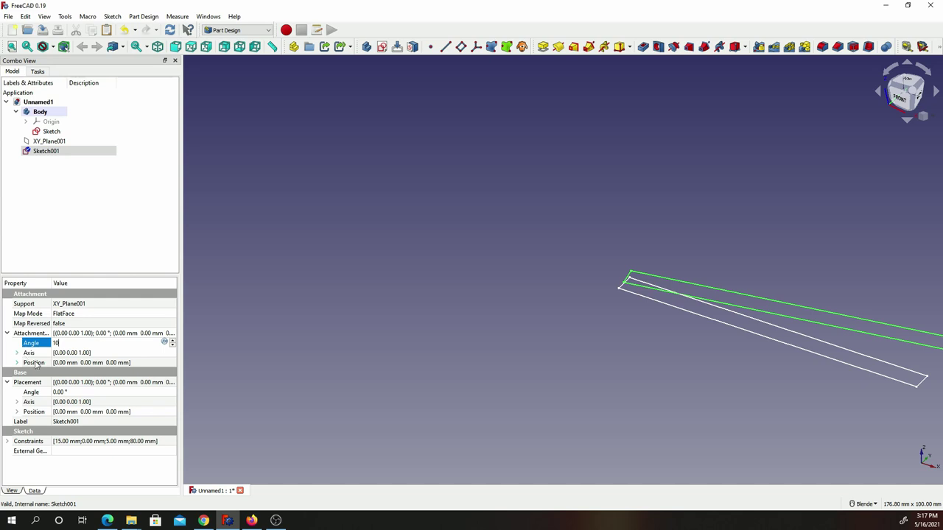
key("Return")
Raise Sketch001 to an 8 mm z offset
left_click(18, 364)
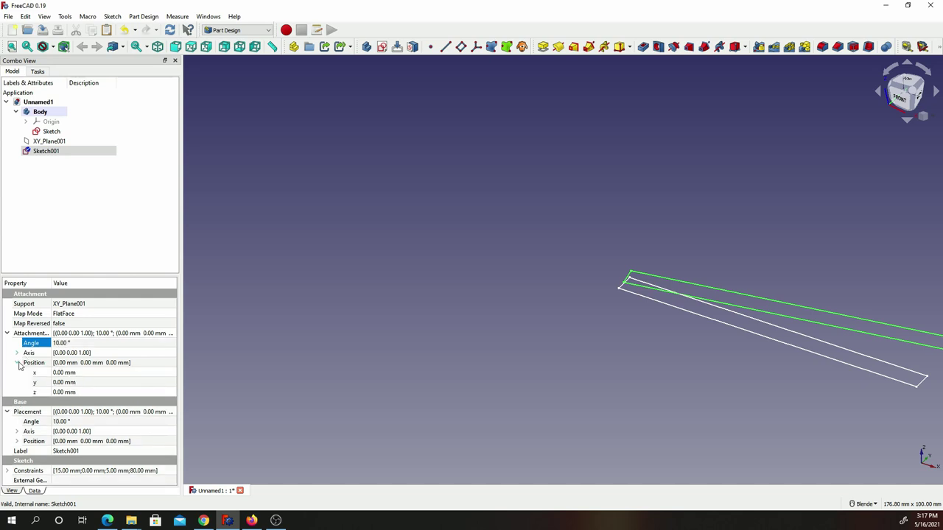
left_click(67, 393)
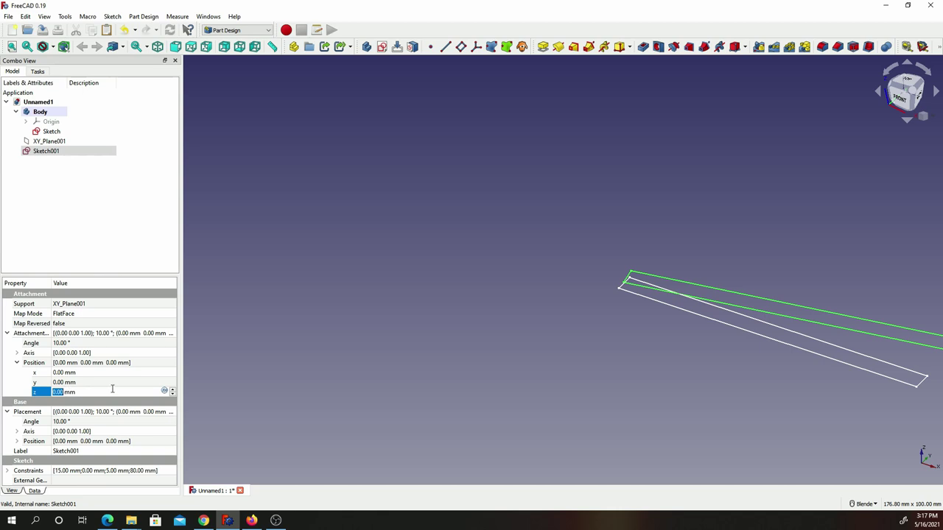
type("8")
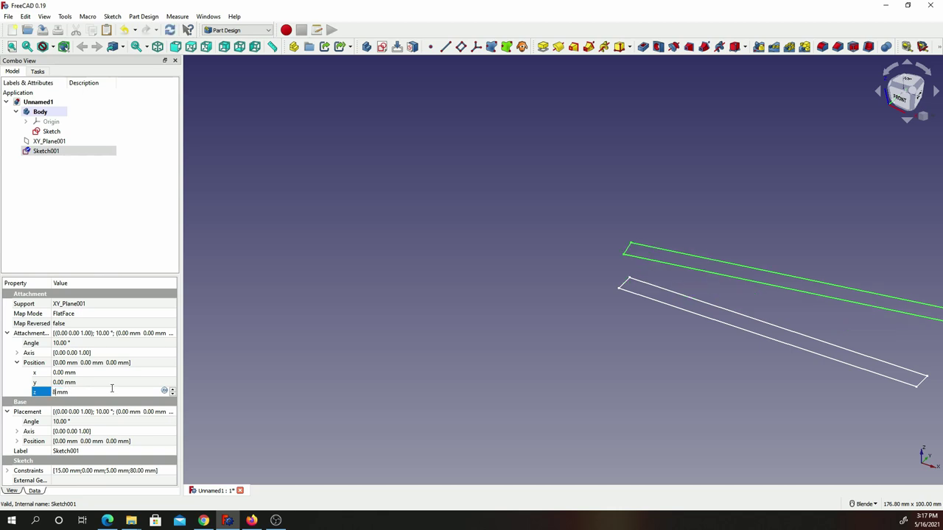
key("Return")
left_click(45, 152)
Paste Sketch002 with a 20° attachment angle and 16 mm z offset
right_click(45, 154)
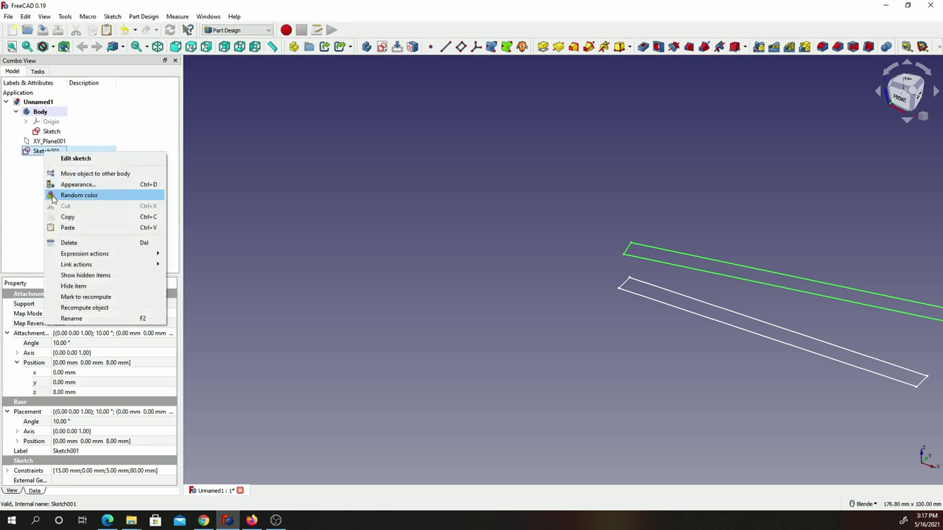
left_click(65, 227)
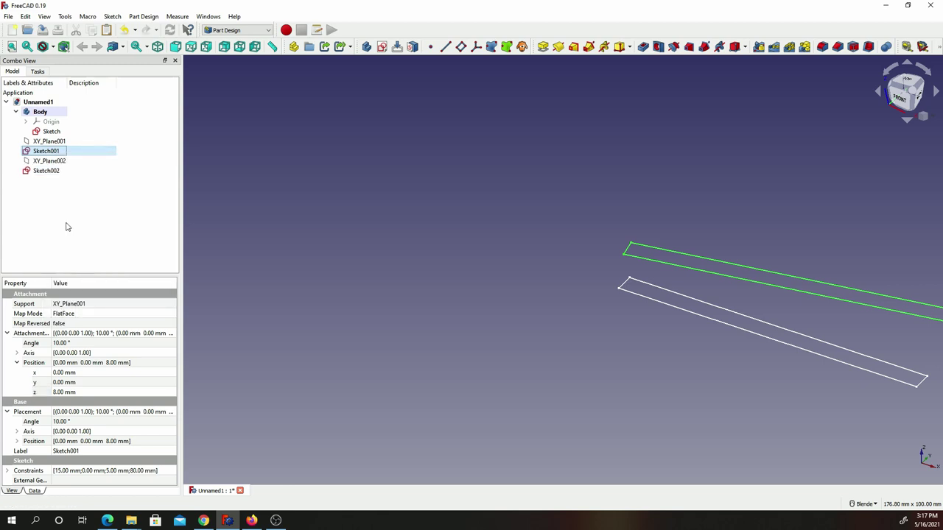
left_click(48, 173)
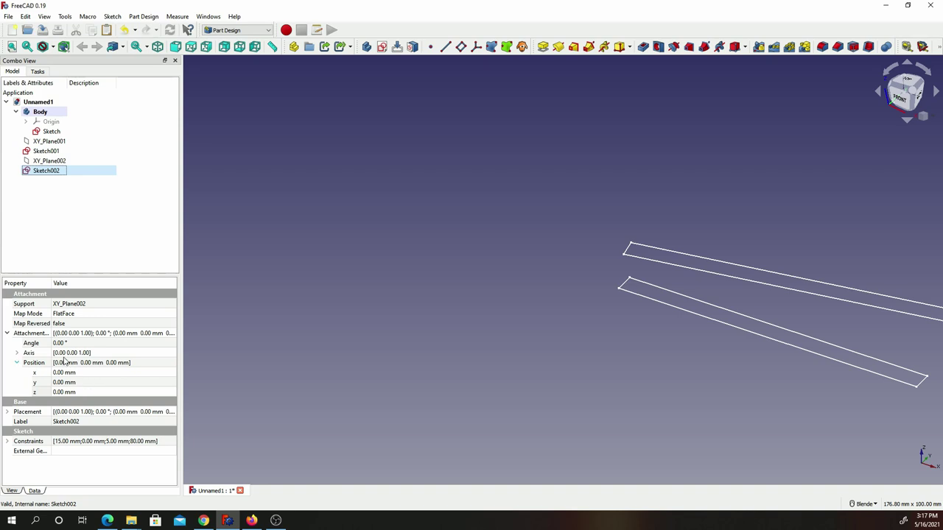
left_click(59, 344)
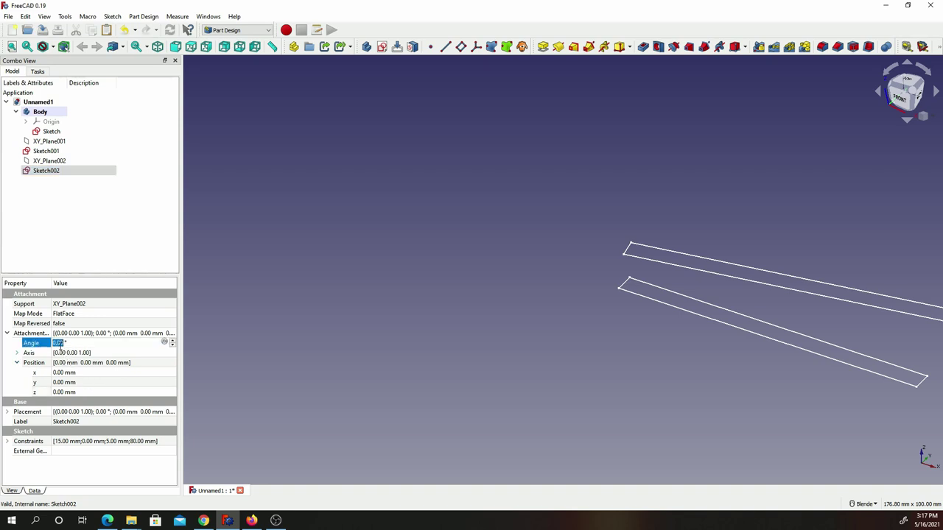
type("20")
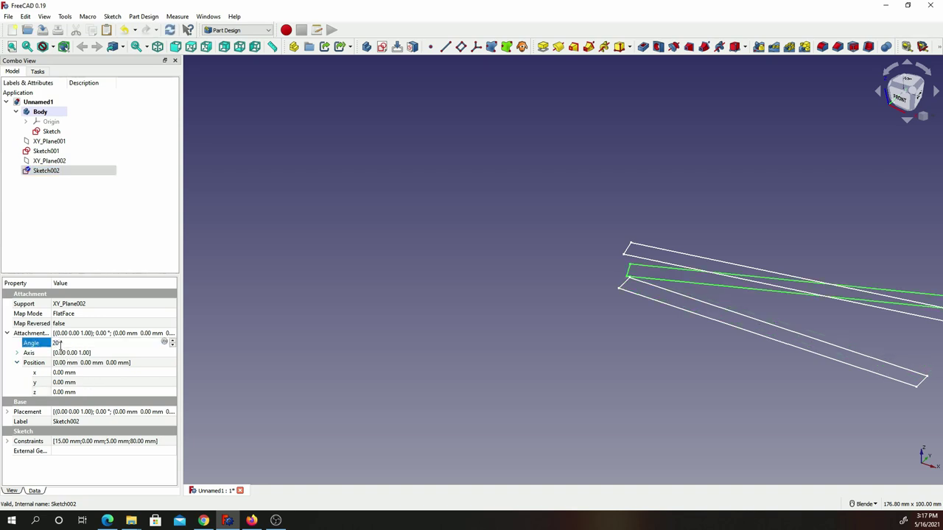
key("Return")
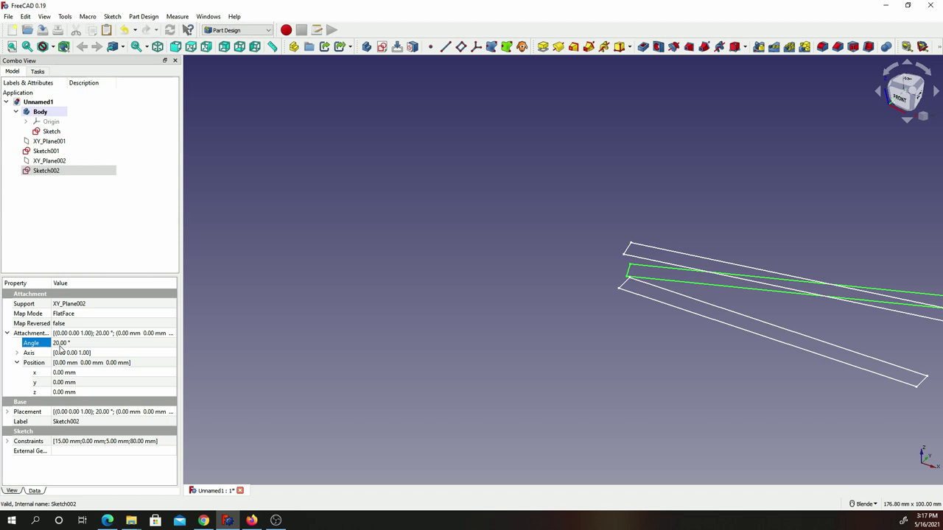
left_click(70, 392)
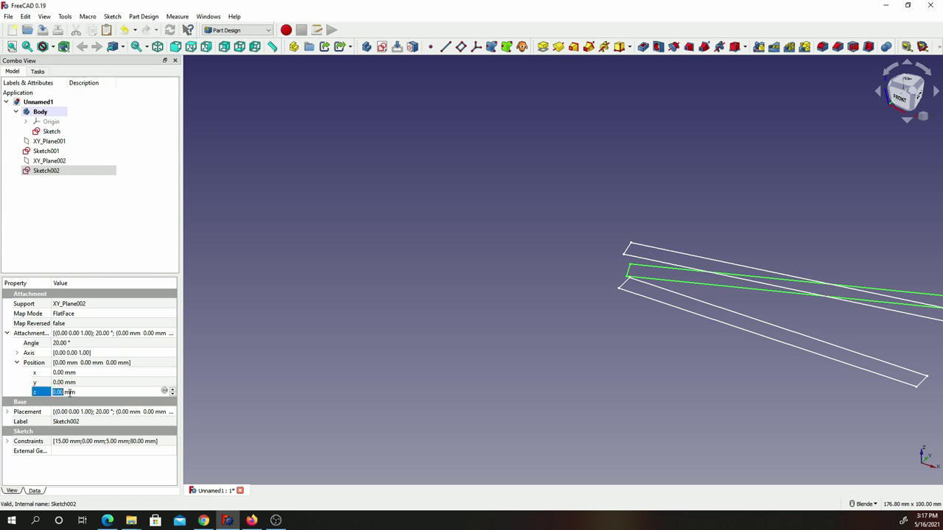
type("10")
key("Return")
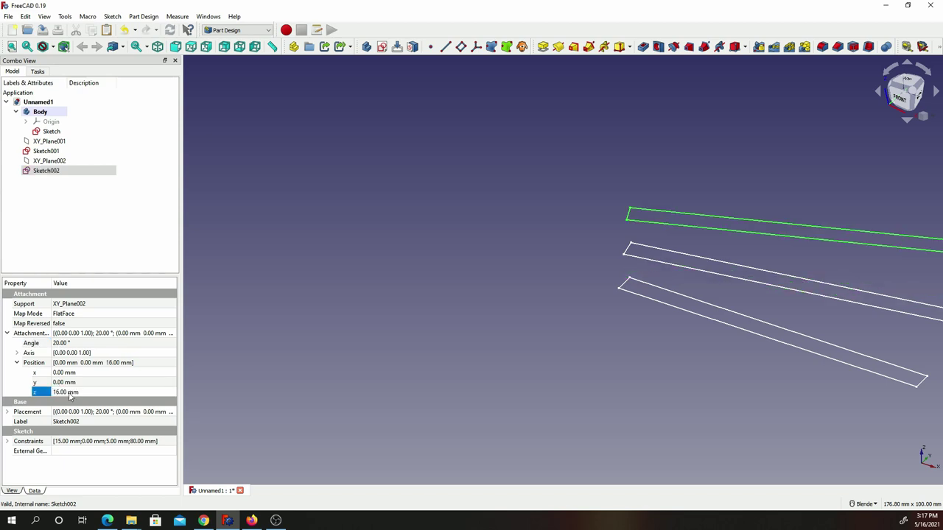
Paste Sketch003 with a 30° attachment angle and 24 mm z offset
right_click(40, 172)
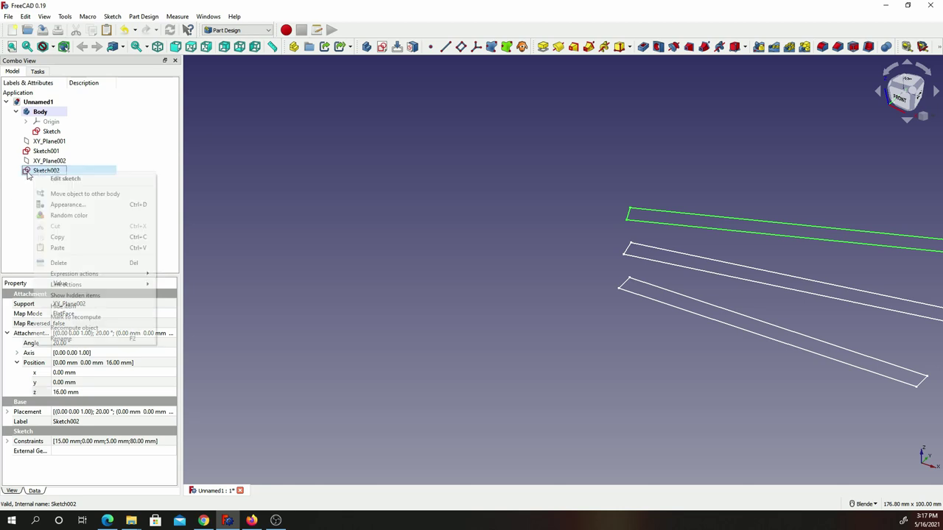
left_click(57, 248)
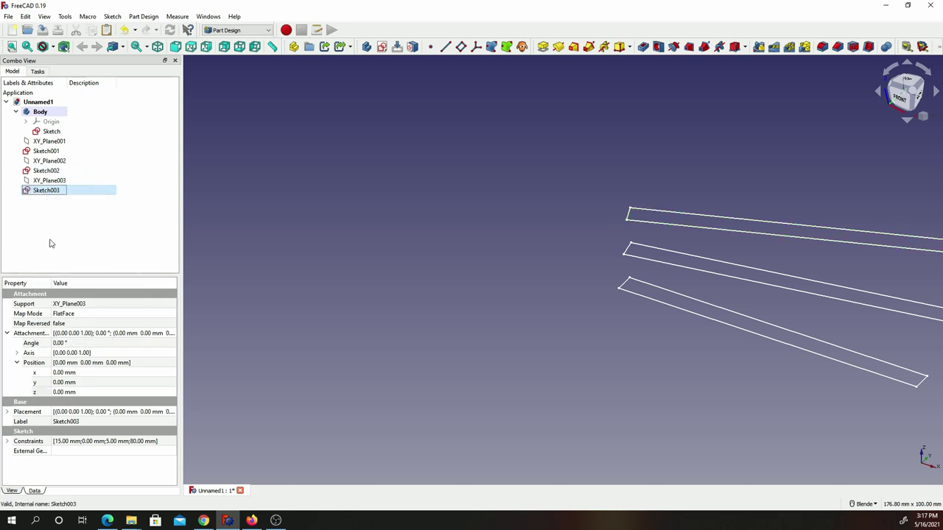
left_click(66, 343)
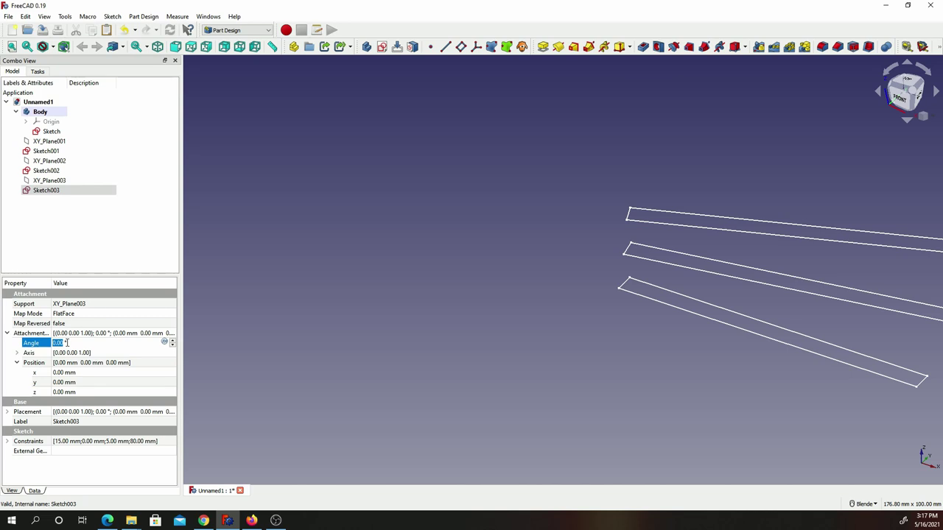
type("30")
key("Return")
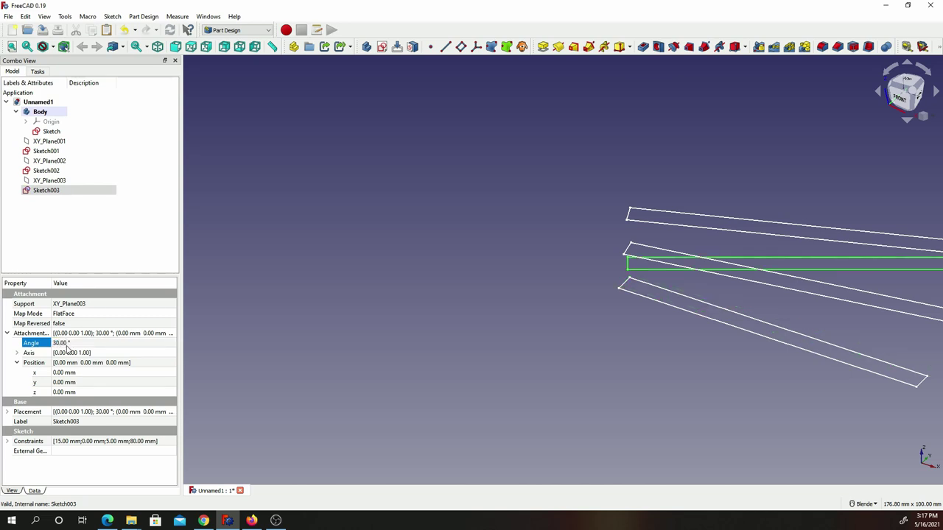
left_click(69, 394)
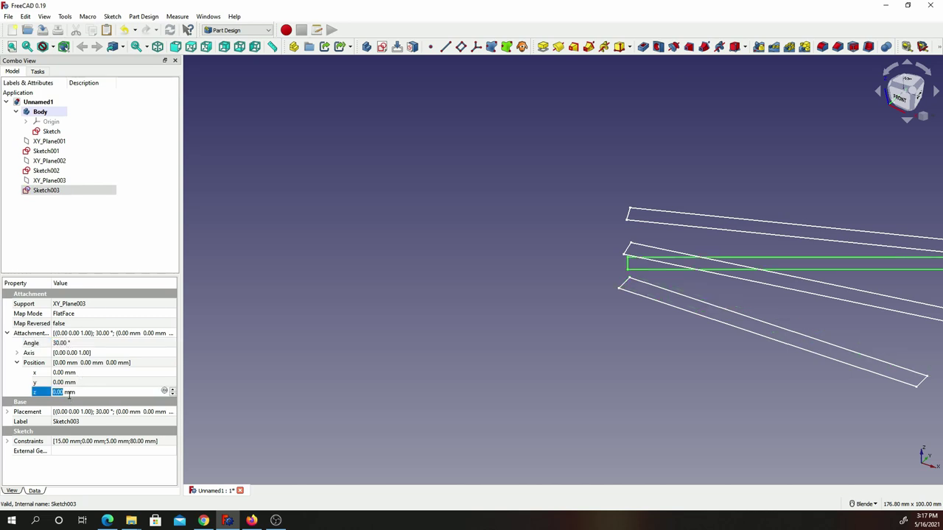
type("24")
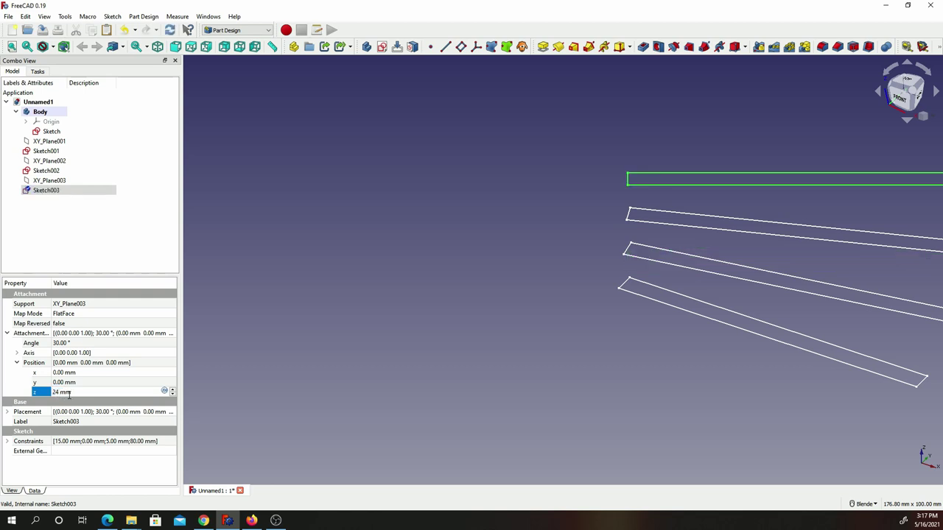
key("Return")
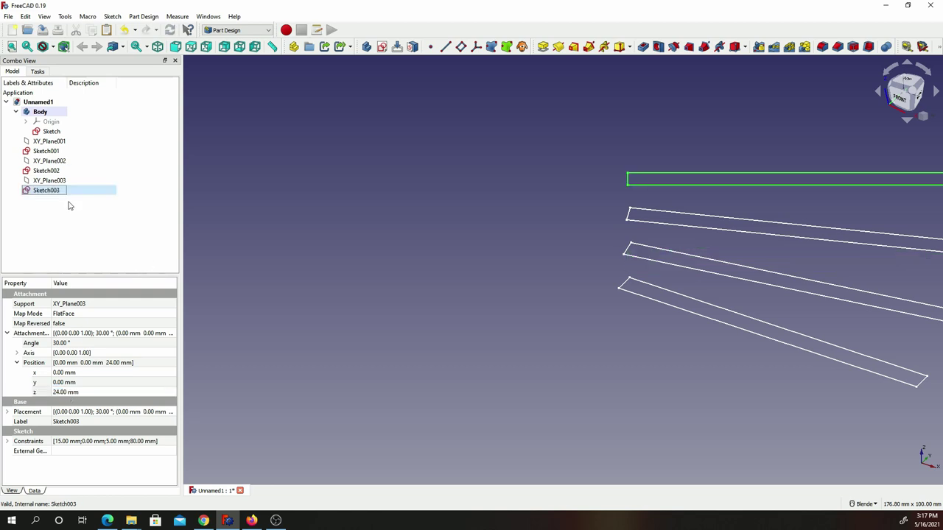
Paste Sketch004 and set its attachment angle to 40° and z offset to 32 mm
right_click(69, 203)
right_click(41, 193)
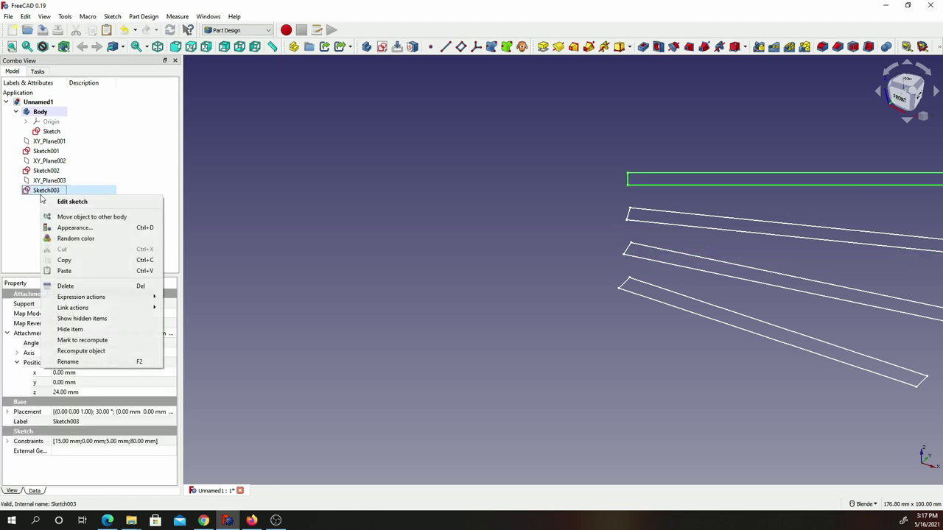
left_click(74, 279)
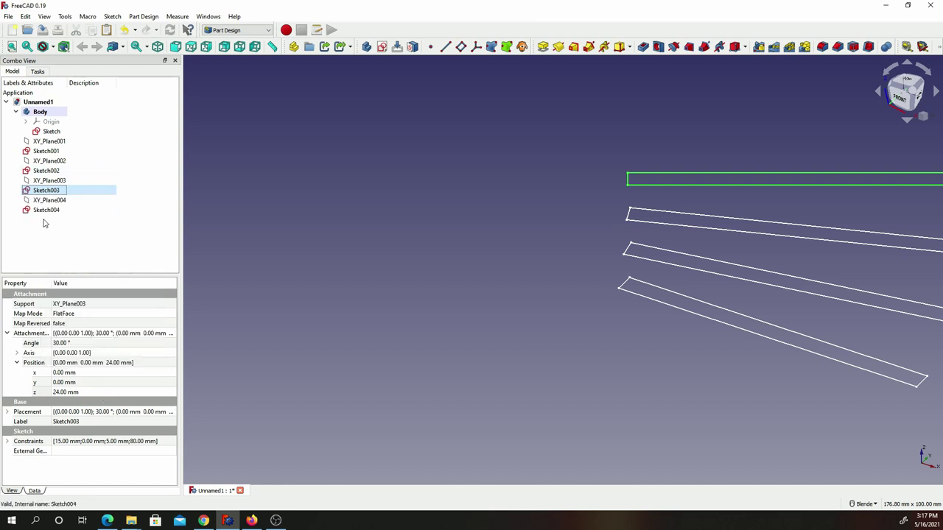
left_click(46, 210)
left_click(71, 343)
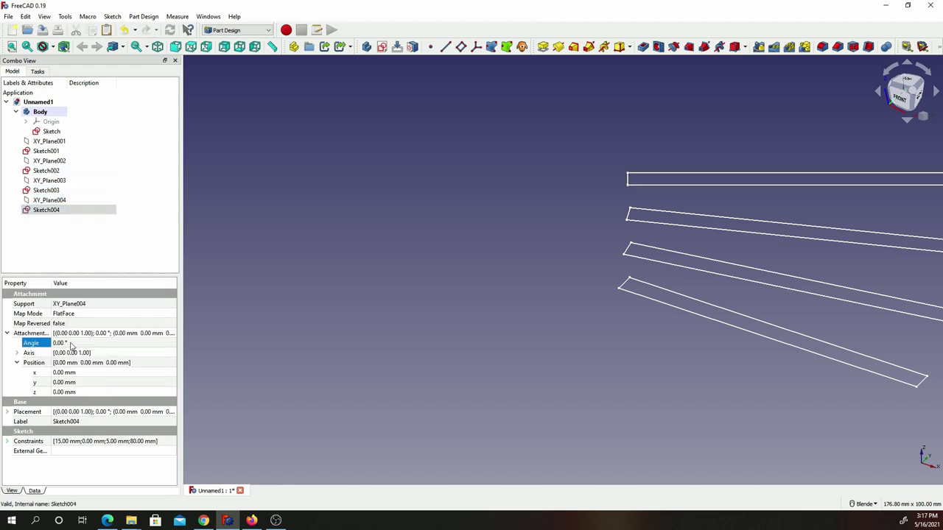
type("32")
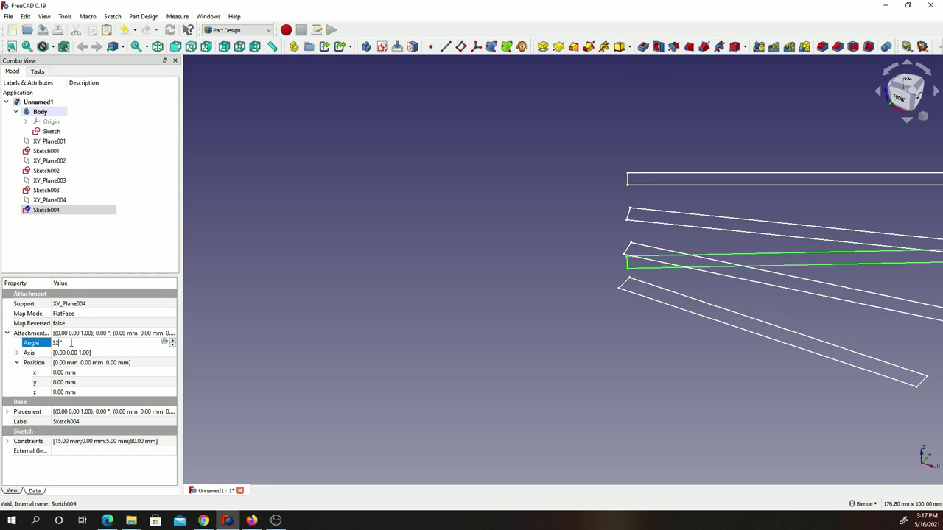
key("Return")
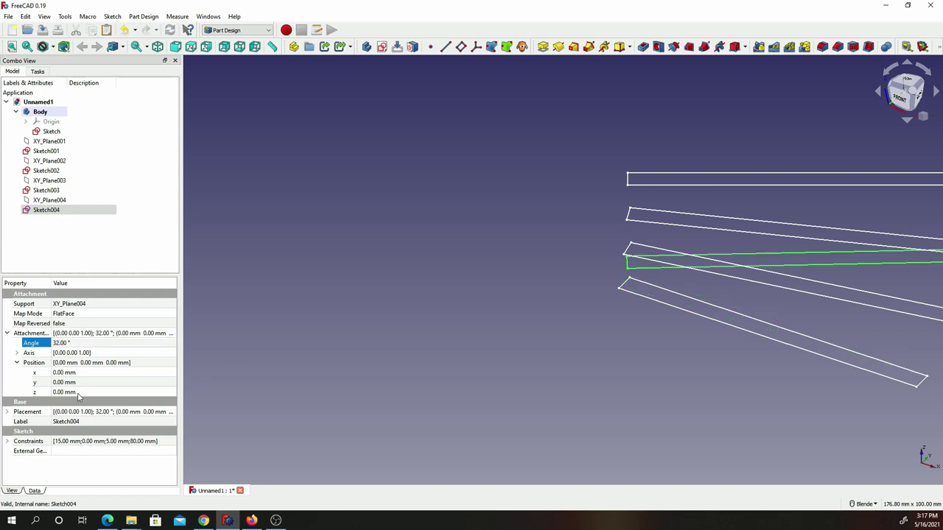
left_click(78, 392)
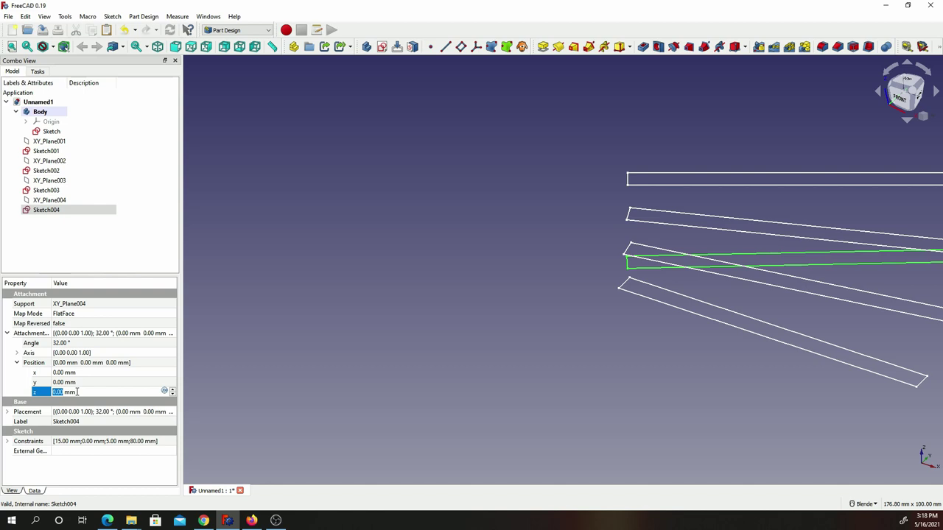
left_click(69, 343)
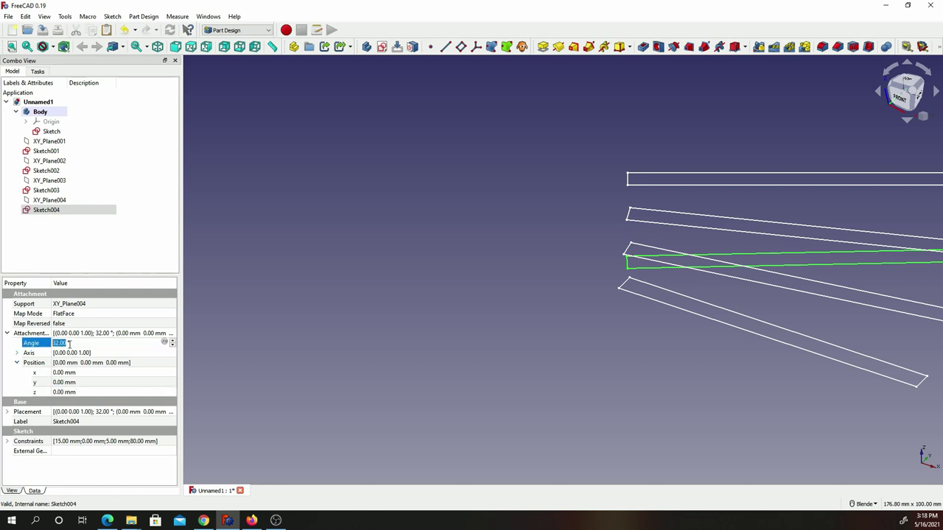
type("40")
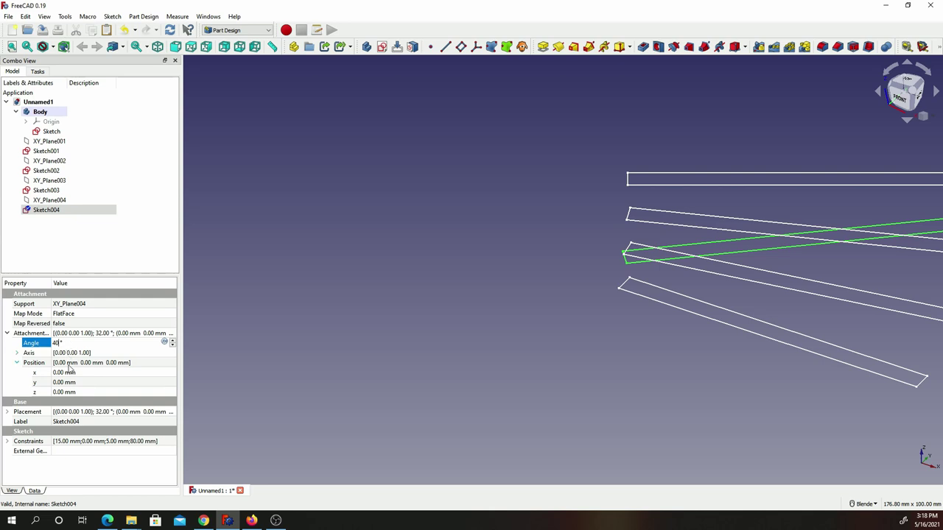
left_click(71, 392)
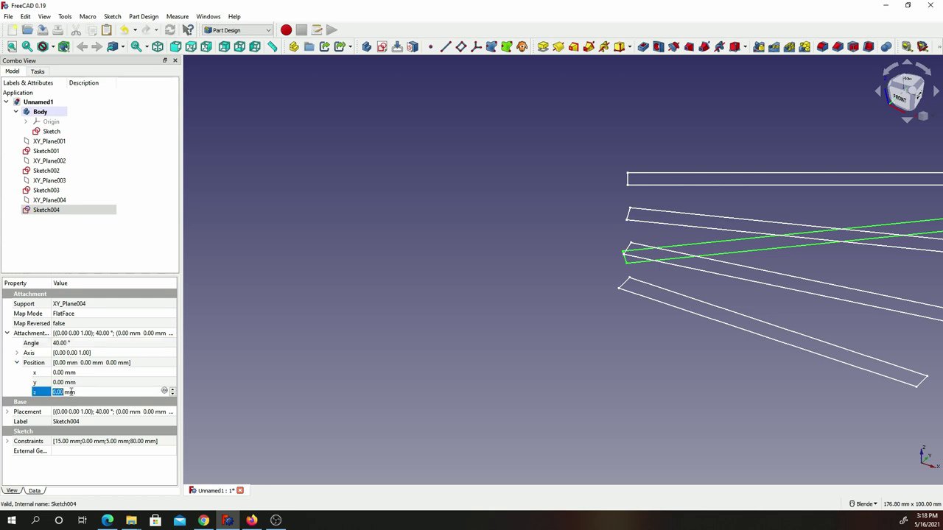
type("32")
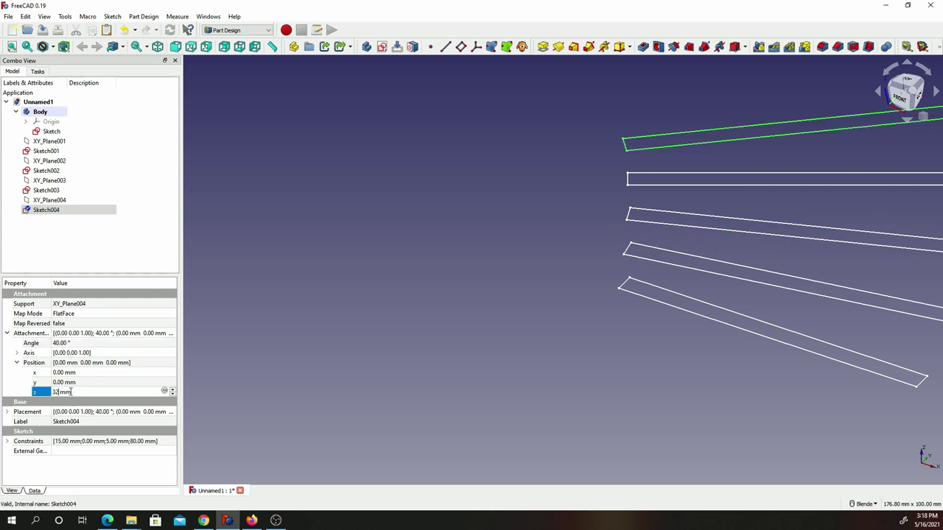
key("Return")
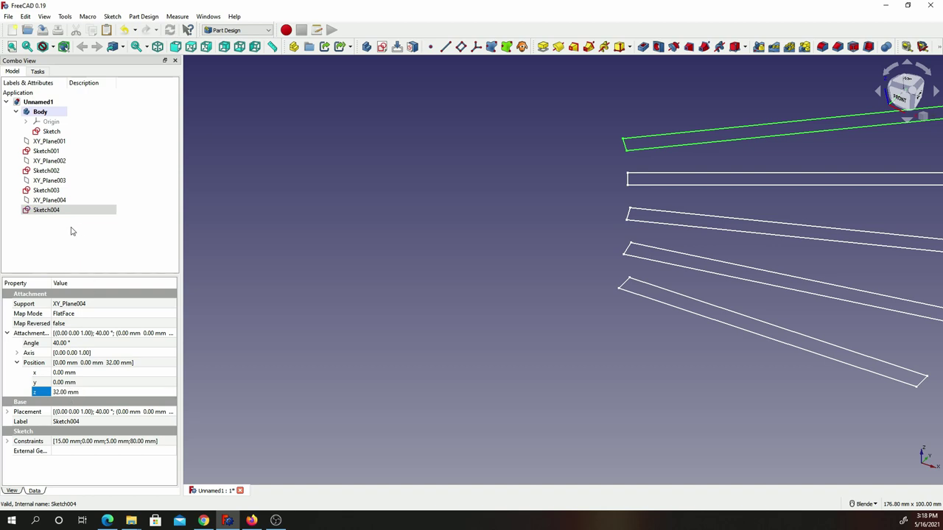
Paste Sketch005 with a 50° attachment angle and 40 mm z offset
right_click(53, 213)
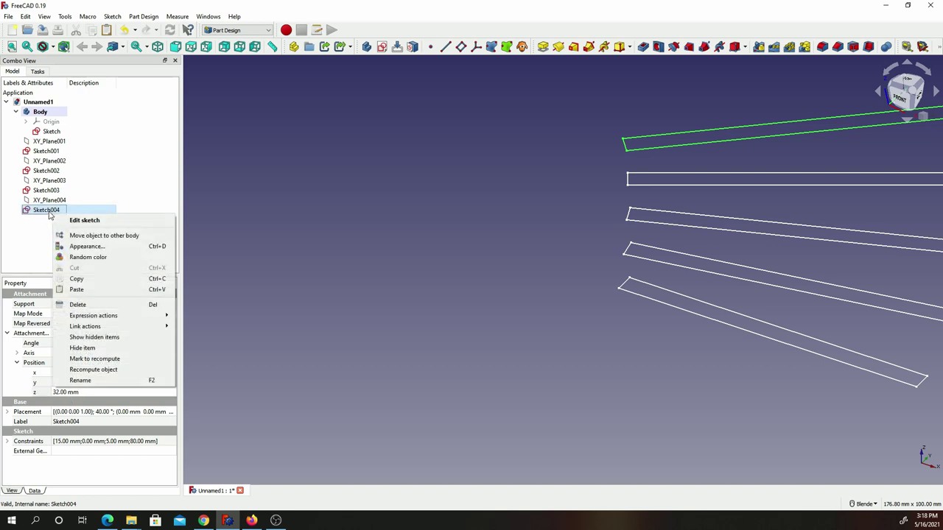
left_click(77, 290)
left_click(46, 230)
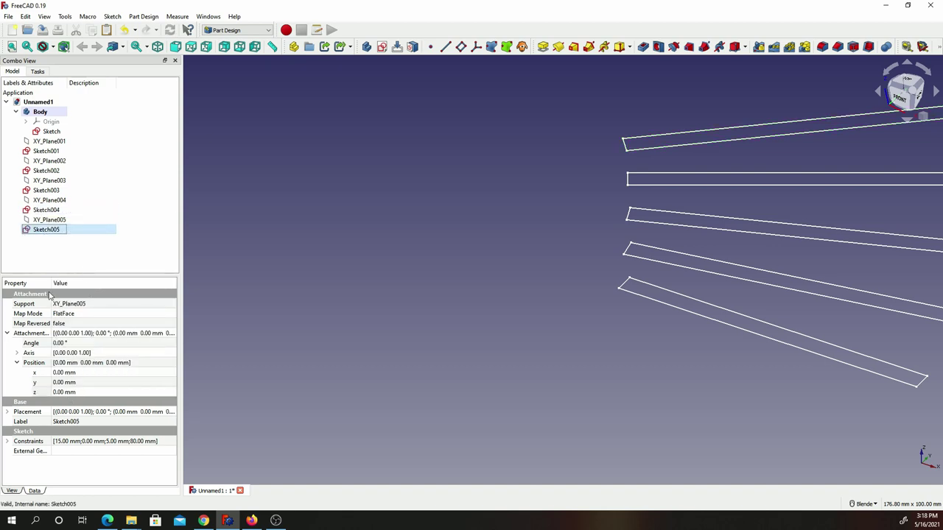
left_click(62, 343)
type("50")
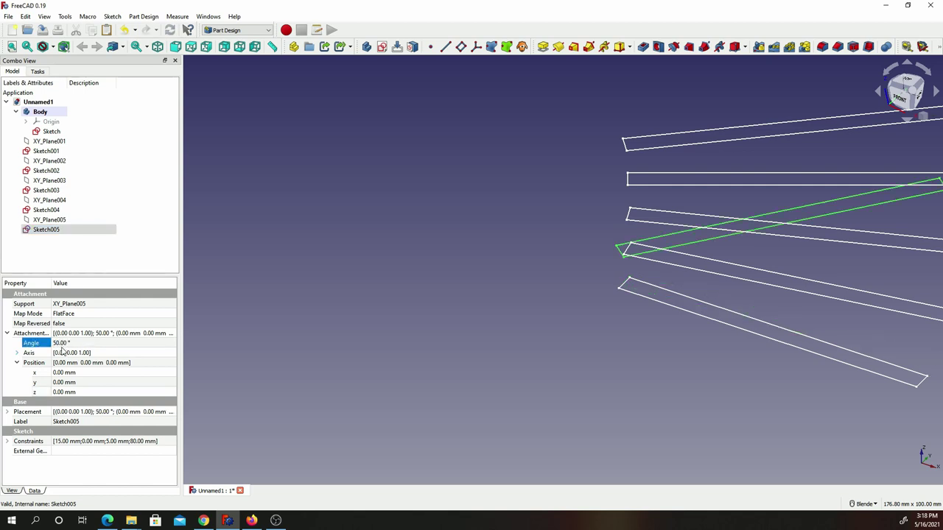
left_click(63, 392)
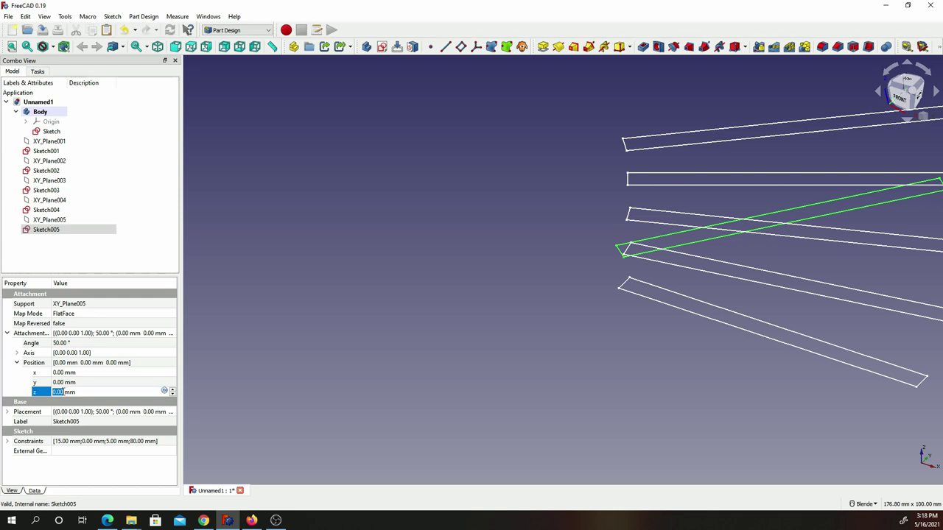
type("40")
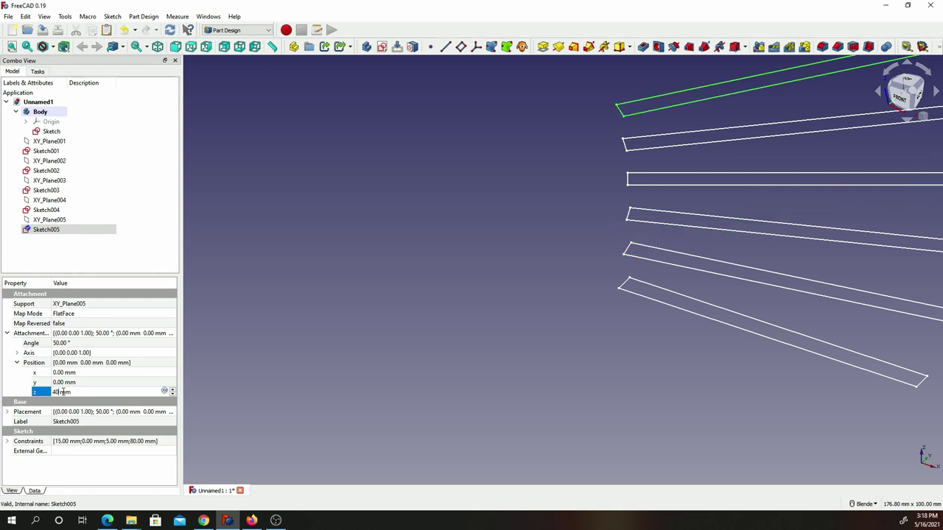
key("Return")
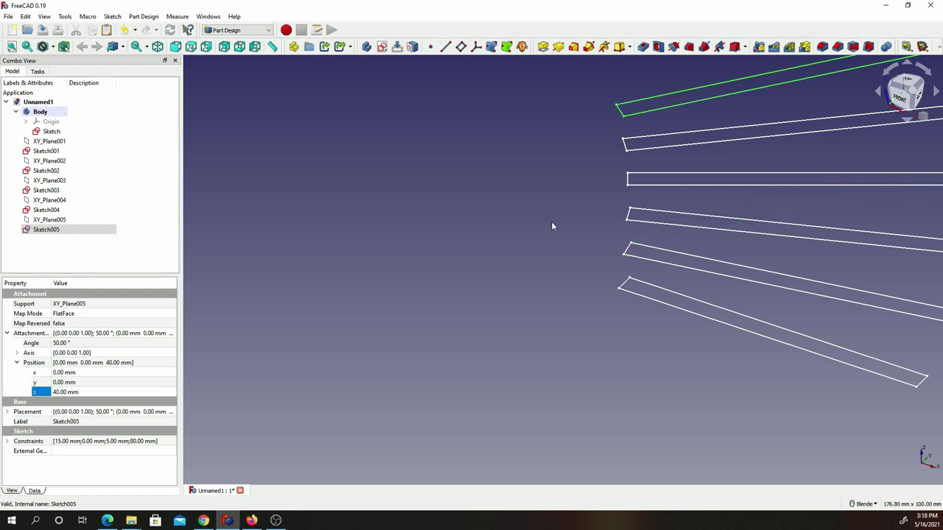
mouse_move(562, 221)
middle_mouse_down("shift")
mouse_move(396, 290)
mouse_move(344, 282)
middle_mouse_up("shift")
left_click(370, 360)
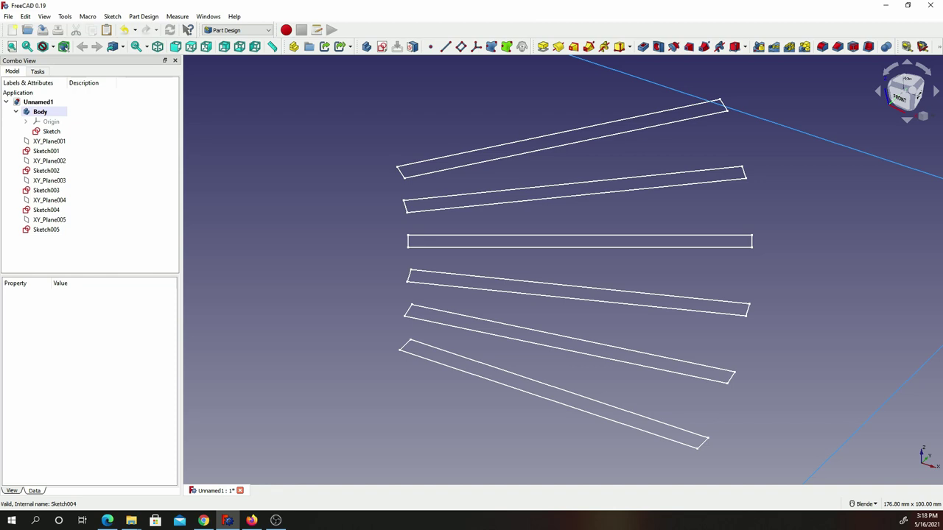
key("alt+Tab")
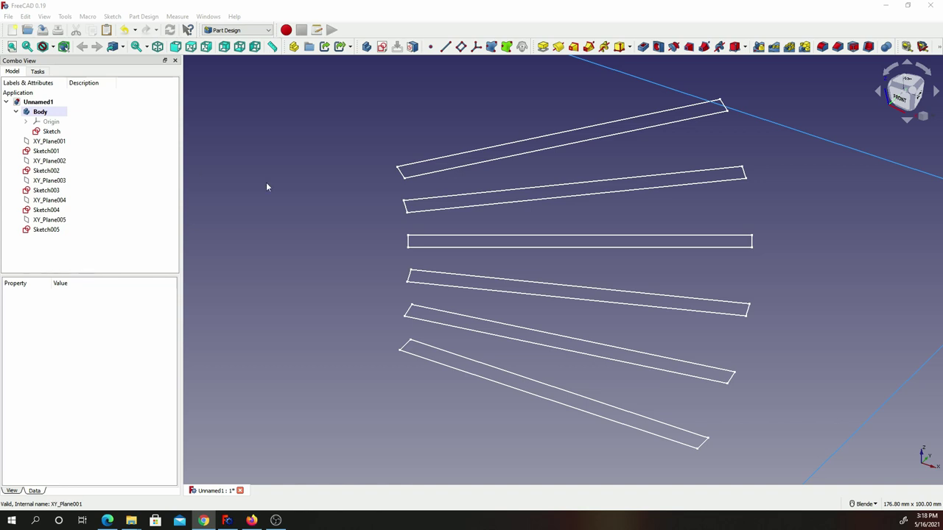
Switch to the Part workbench
left_click(266, 31)
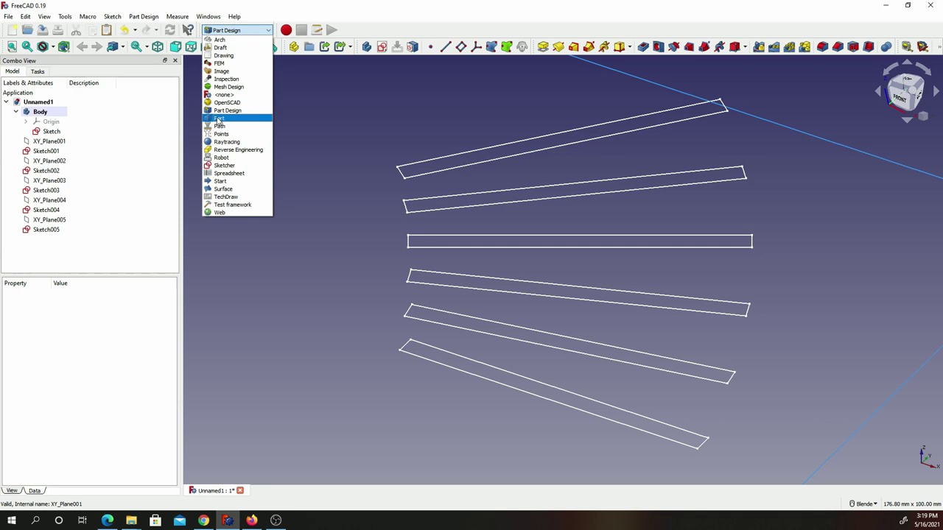
left_click(218, 118)
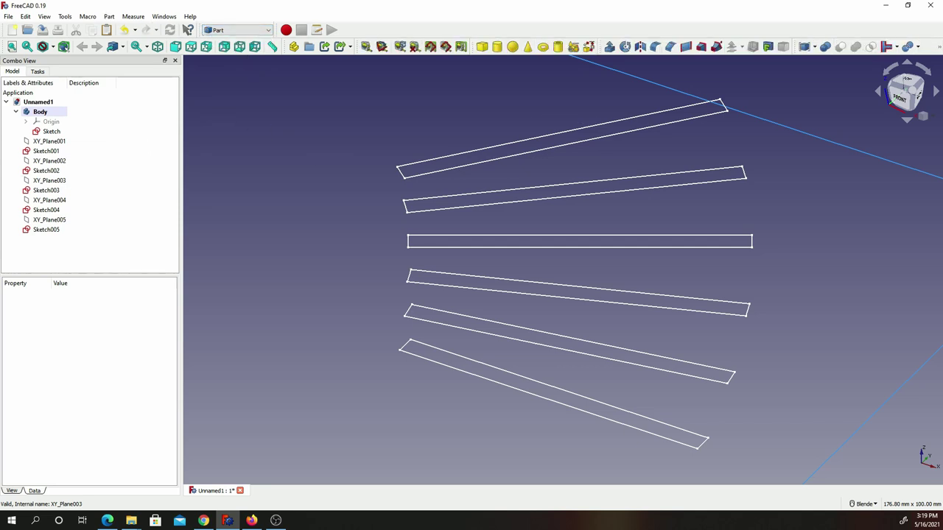
key("alt+Tab")
key("alt+Tab")
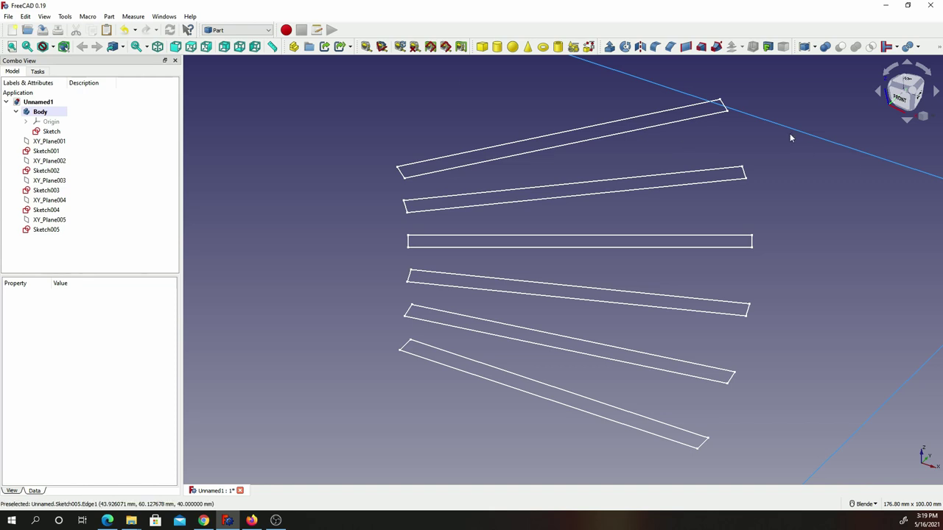
Add Sketch through Sketch005 in order as Loft profiles and tick Create solid
left_click(701, 47)
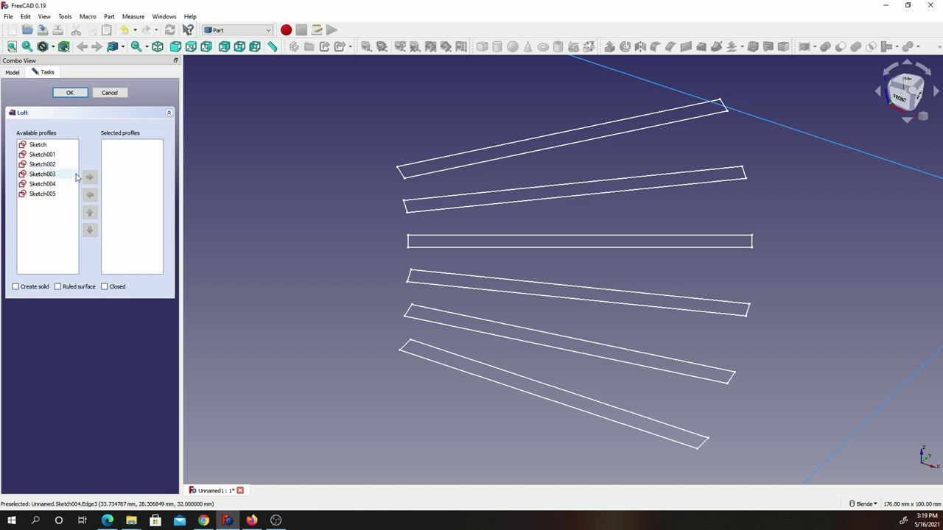
left_click(39, 145)
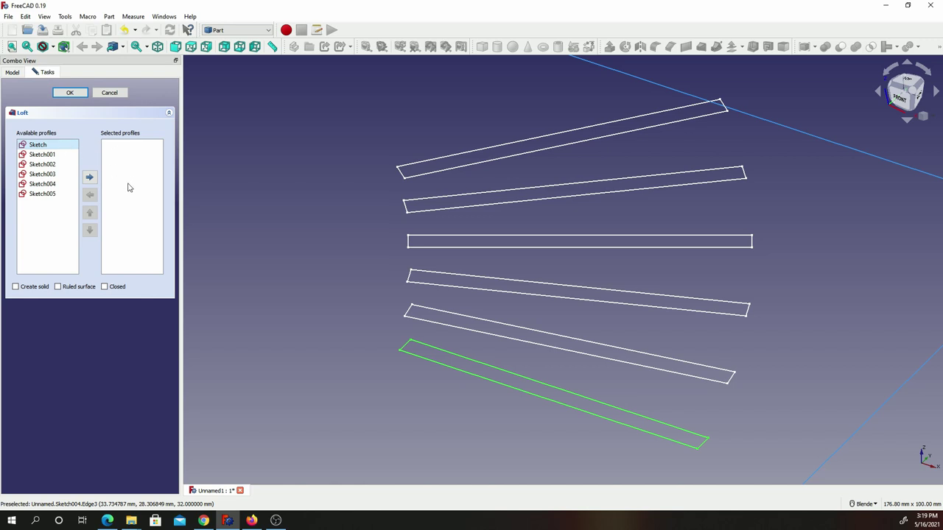
left_click(90, 177)
left_click(89, 177)
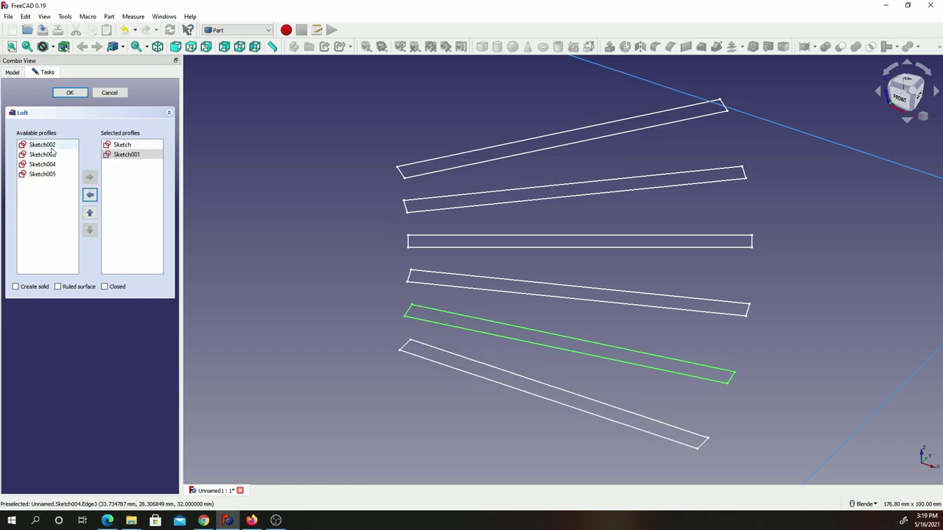
left_click(88, 177)
left_click(90, 177)
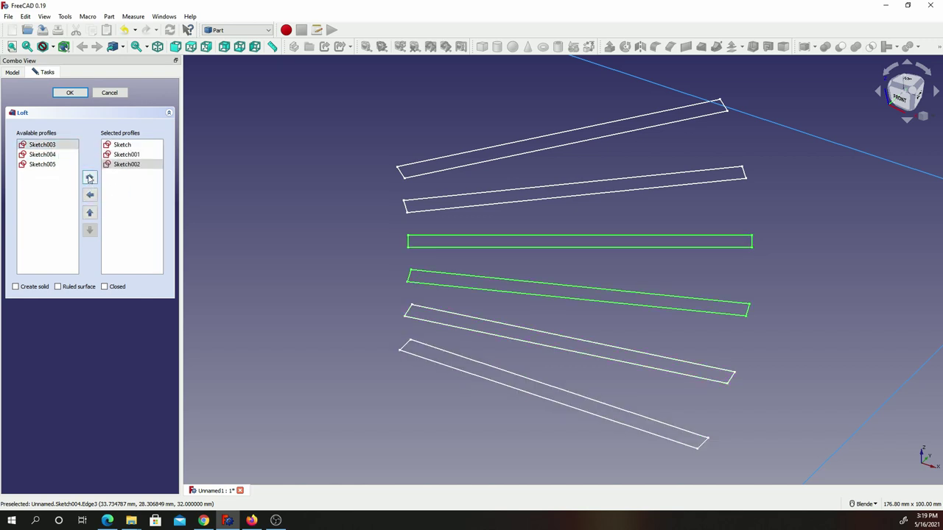
left_click(44, 145)
left_click(89, 177)
left_click(43, 144)
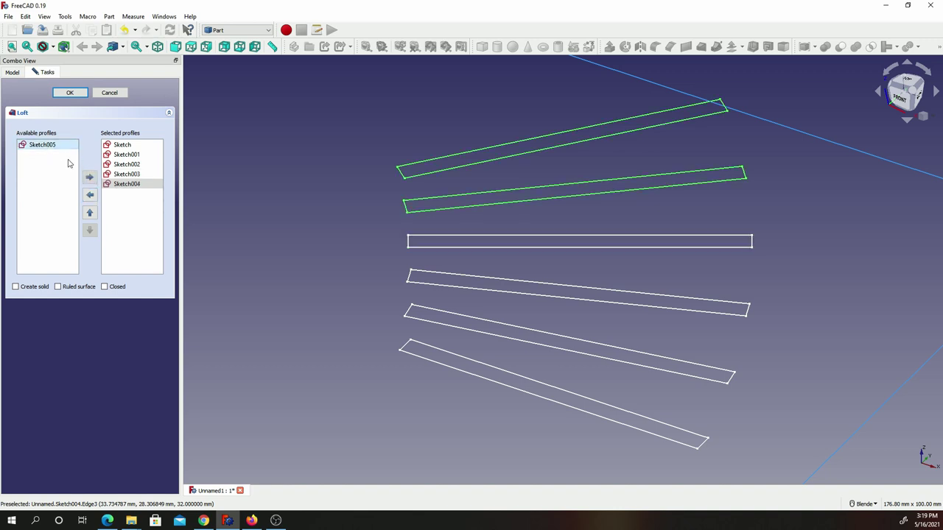
left_click(88, 177)
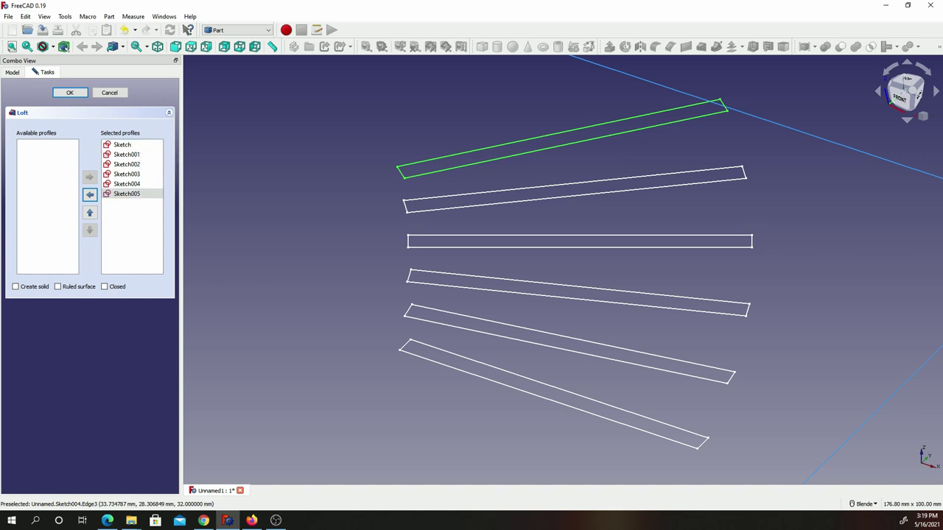
left_click(16, 287)
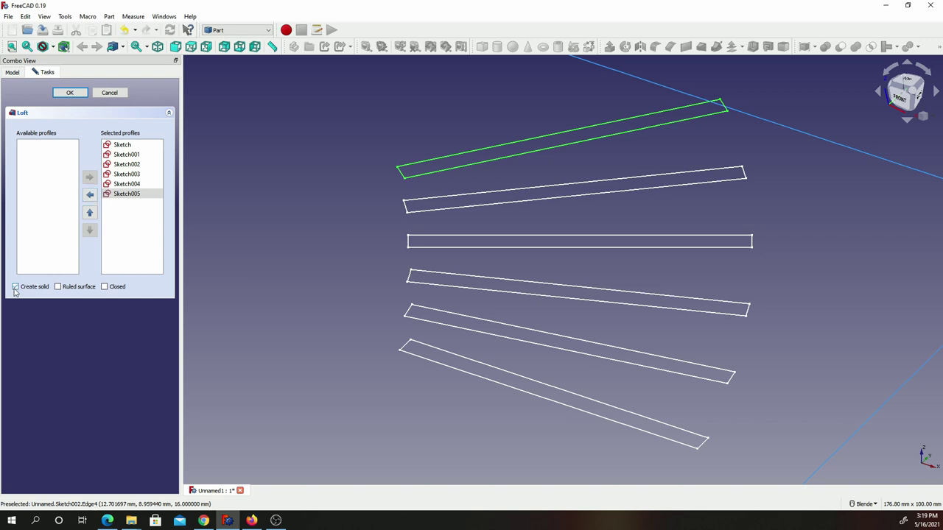
Create the solid Loft blade, select it and show the Draft array types
left_click(71, 92)
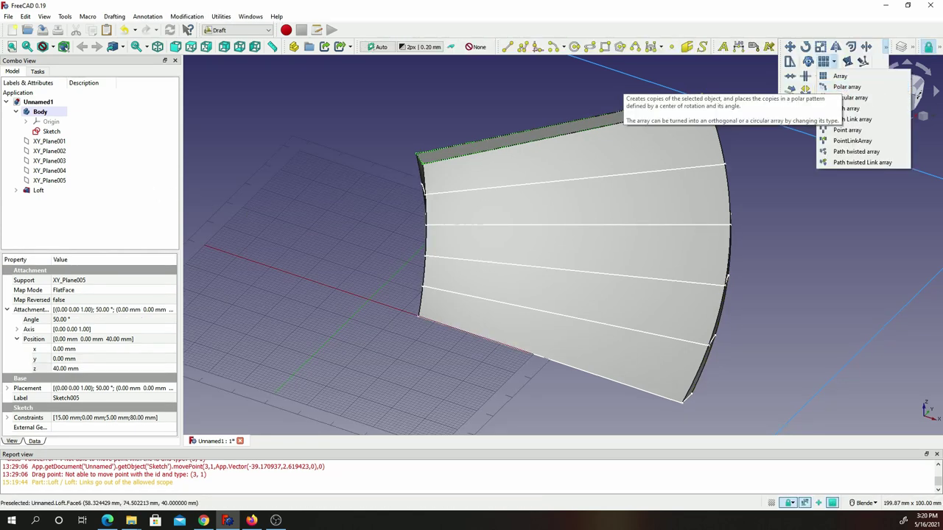
left_click(38, 191)
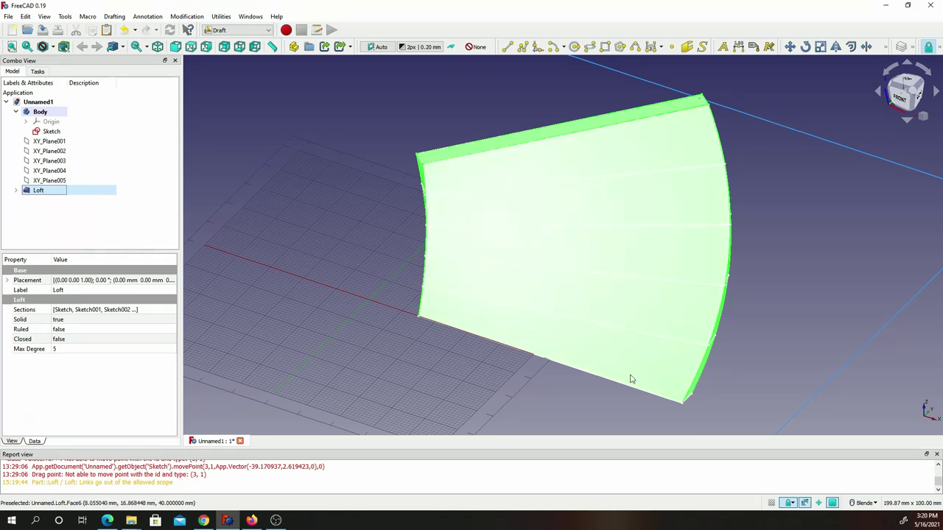
left_click(885, 46)
left_click(836, 63)
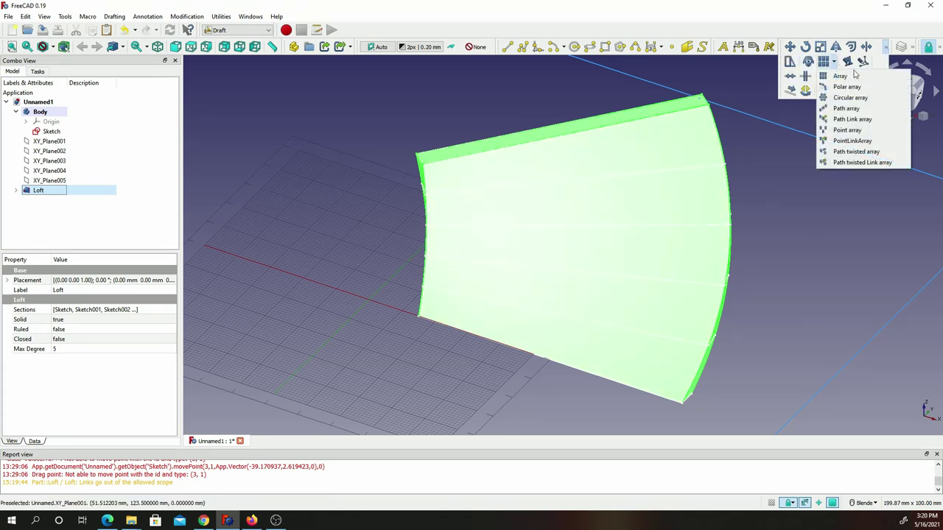
Set up a polar array of the Loft: 8 elements, 360° angle, centre 0, 0, 0 mm
left_click(849, 87)
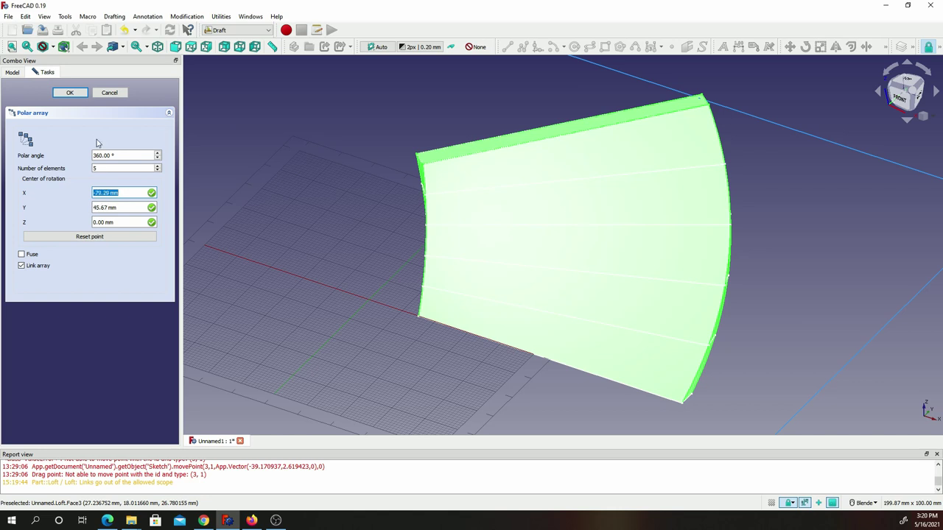
double_click(93, 168)
left_click(130, 156)
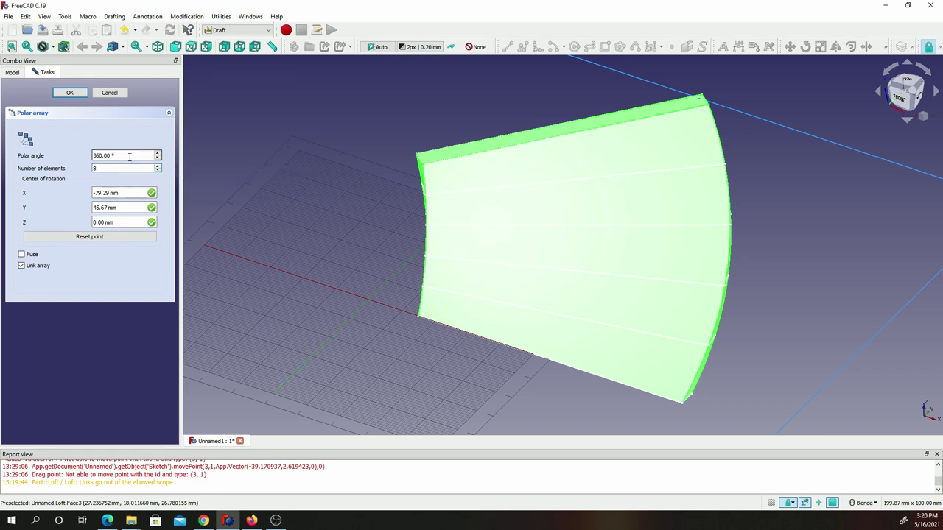
key("Tab")
key("Tab")
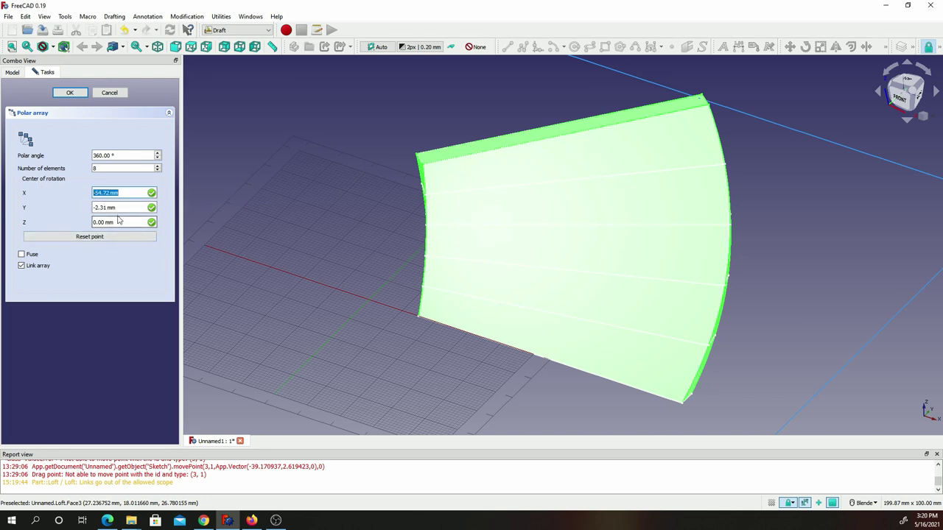
type("0")
key("Tab")
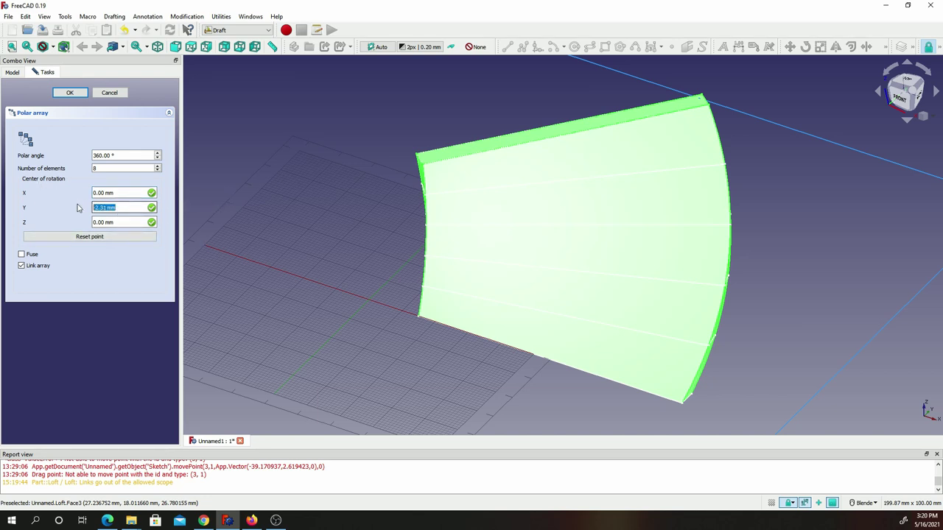
type("0")
key("Tab")
type("0")
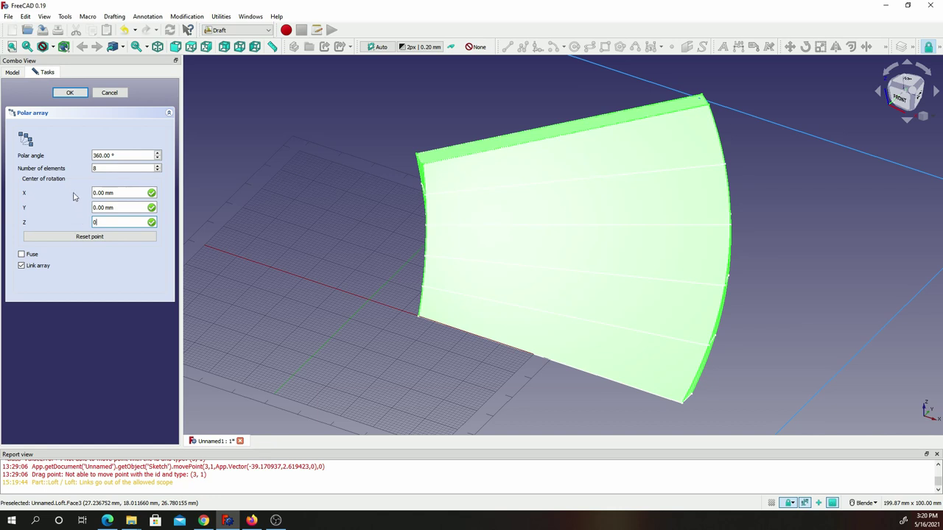
left_click(117, 191)
Create the 8-blade polar Array and orbit, pan and zoom to inspect the fan
key("Return")
scroll(332, 185, "down", 3)
middle_click_drag(332, 185, 420, 206)
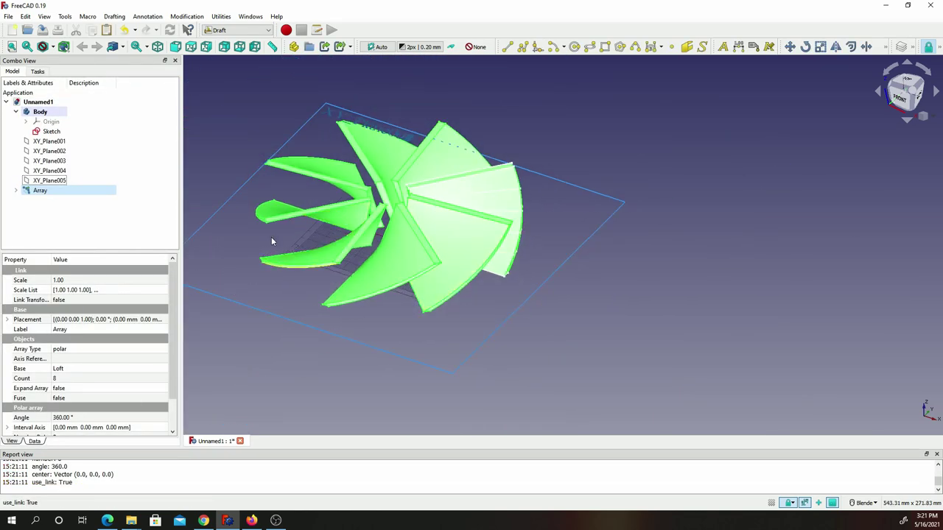
middle_click_drag(538, 164, 585, 176)
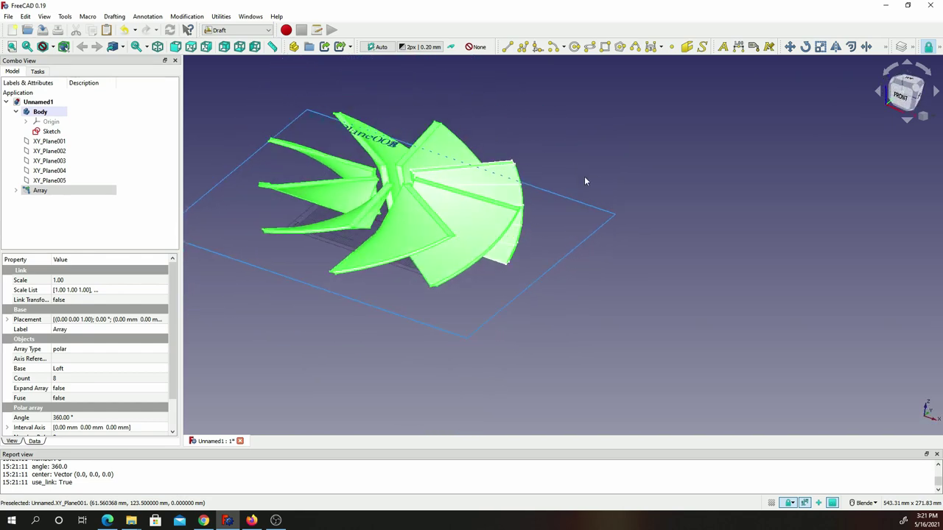
middle_click_drag(395, 297, 420, 400, "shift")
left_click(420, 400)
scroll(520, 360, "up", 5)
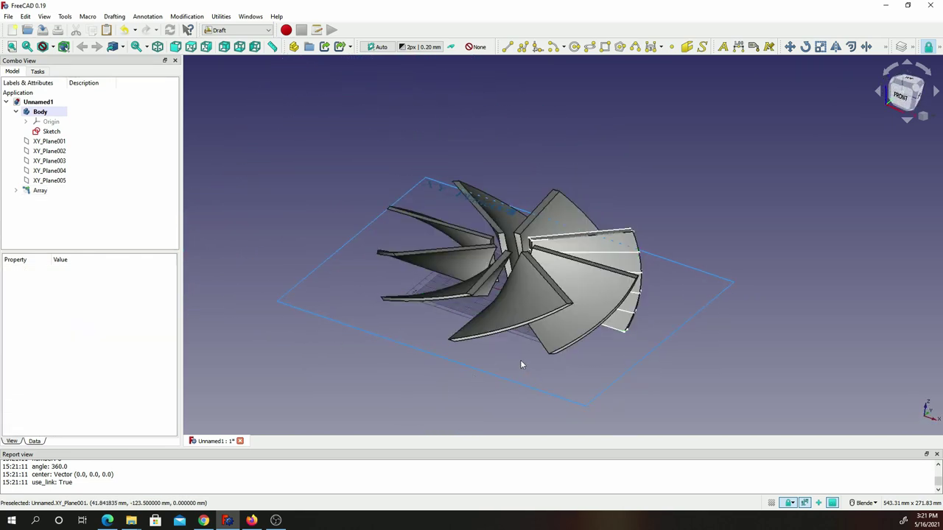
scroll(514, 353, "down", 3)
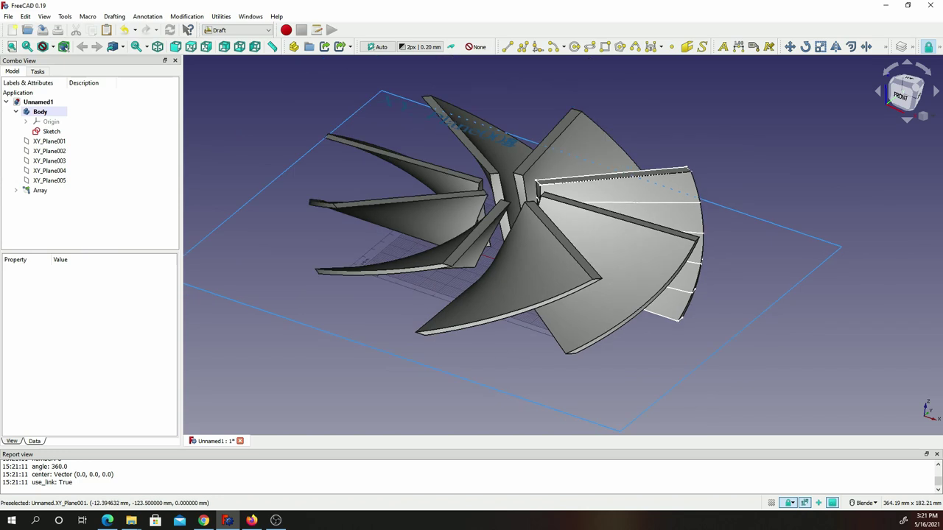
left_click(204, 520)
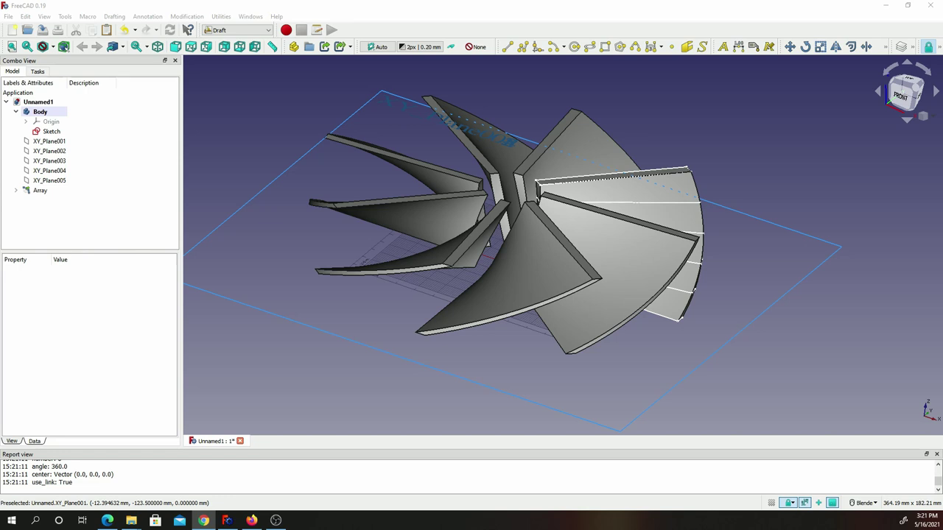
Switch to the Sketcher workbench and start a new sketch on the XZ-Plane
left_click(236, 30)
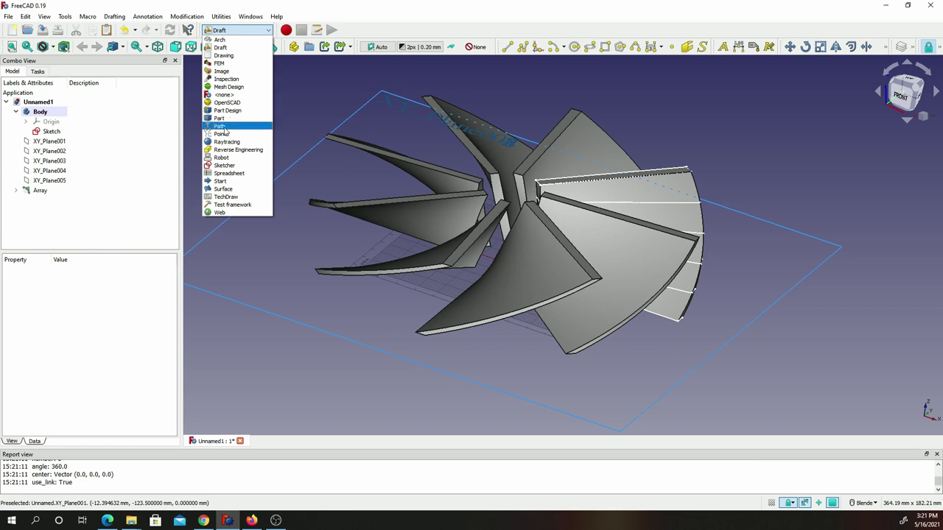
left_click(225, 165)
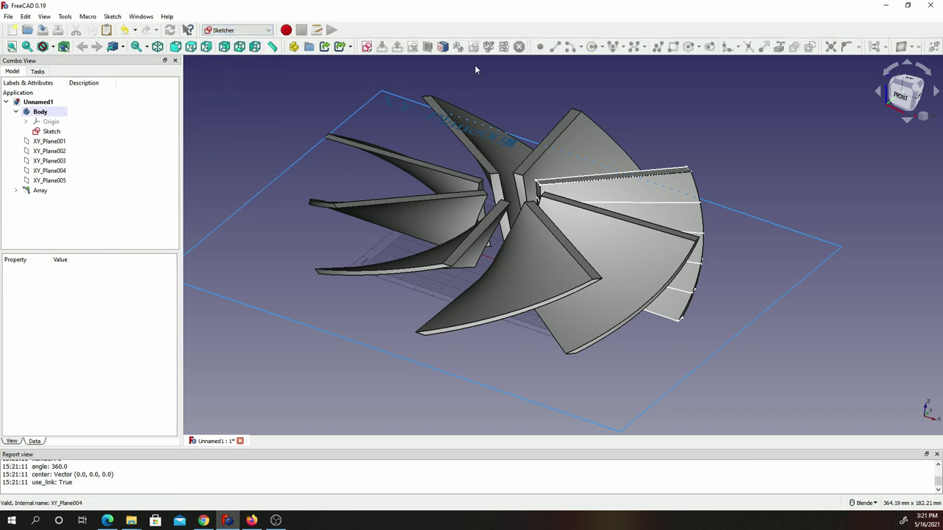
left_click(367, 47)
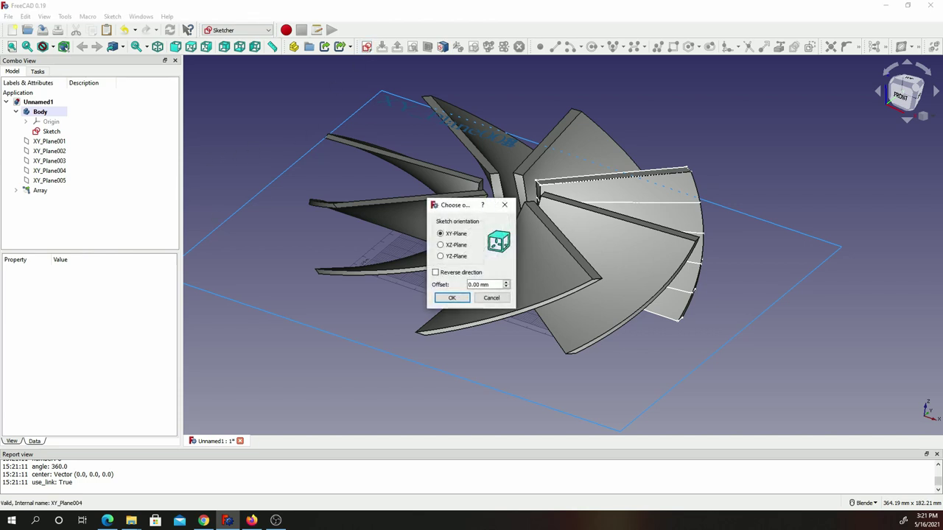
left_click(442, 245)
Confirm the XZ sketch orientation and turn on the section view through the blades
left_click(452, 299)
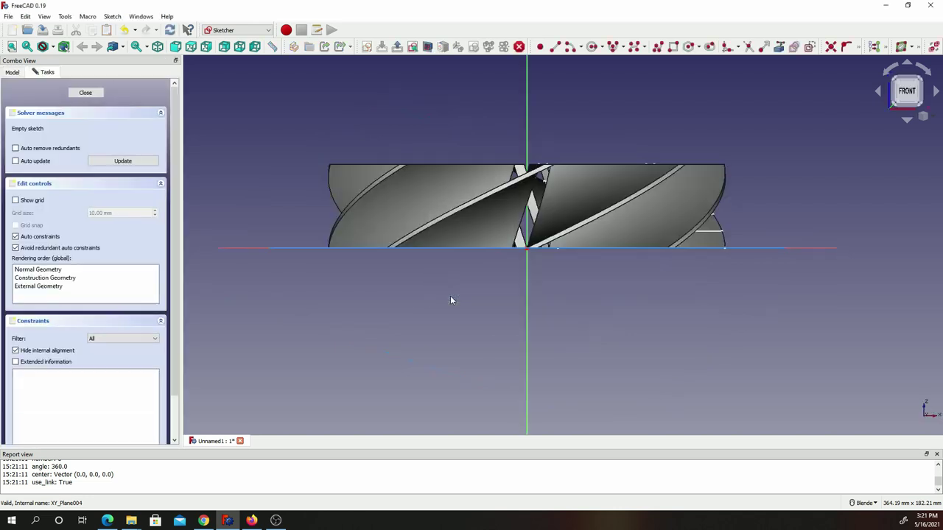
scroll(540, 125, "up", 3)
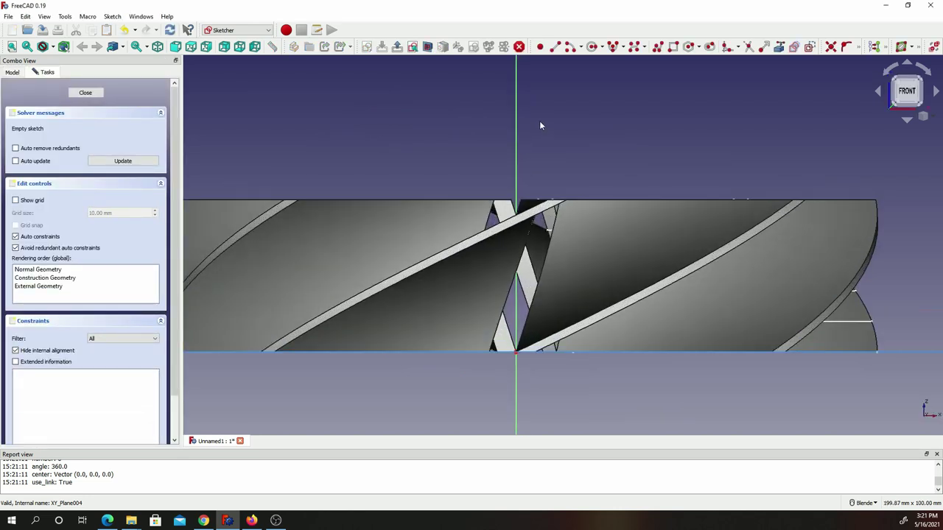
scroll(540, 125, "down", 1)
scroll(540, 126, "down", 1)
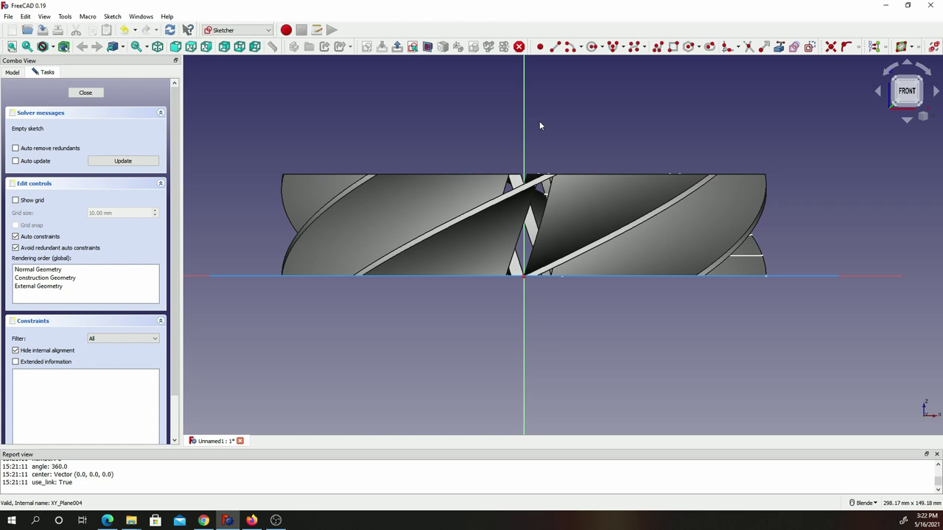
left_click(426, 48)
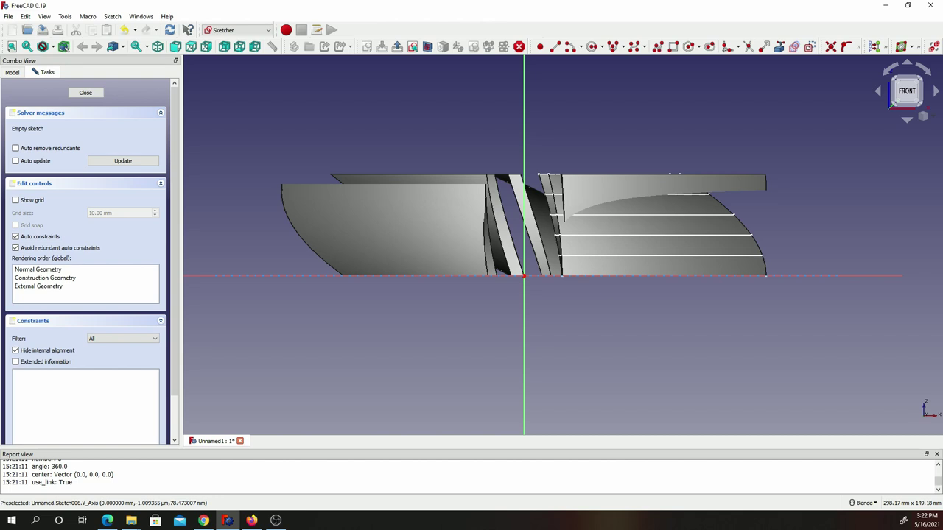
Draw a closed eight-edge stepped polyline right of the vertical axis, extending past the blades
left_click(658, 48)
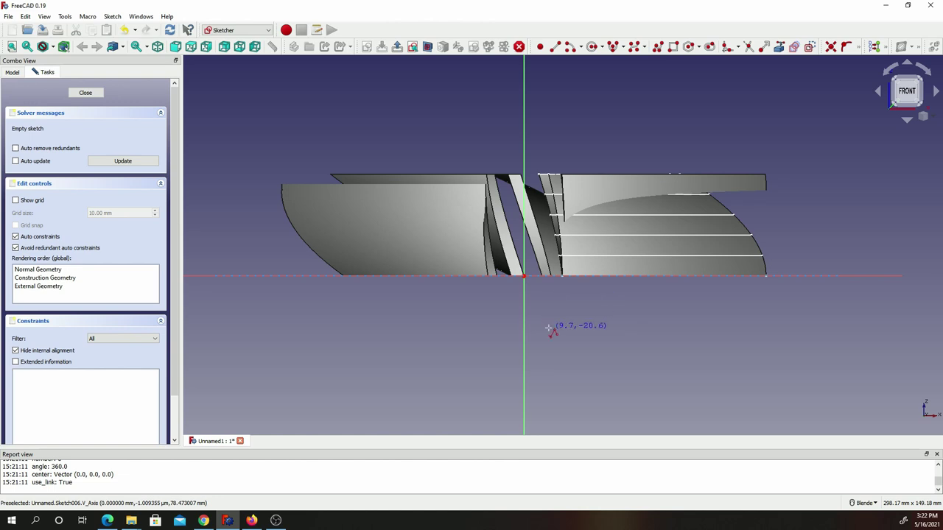
left_click(549, 324)
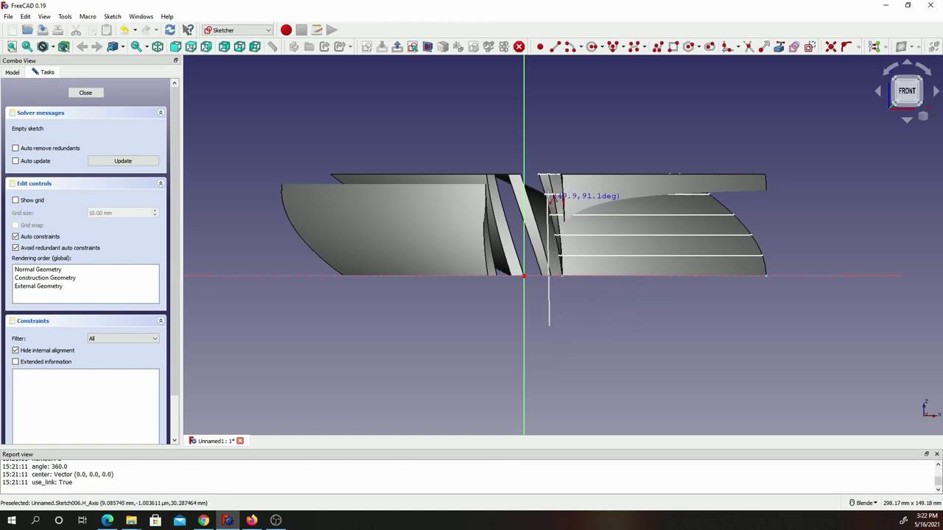
left_click(550, 139)
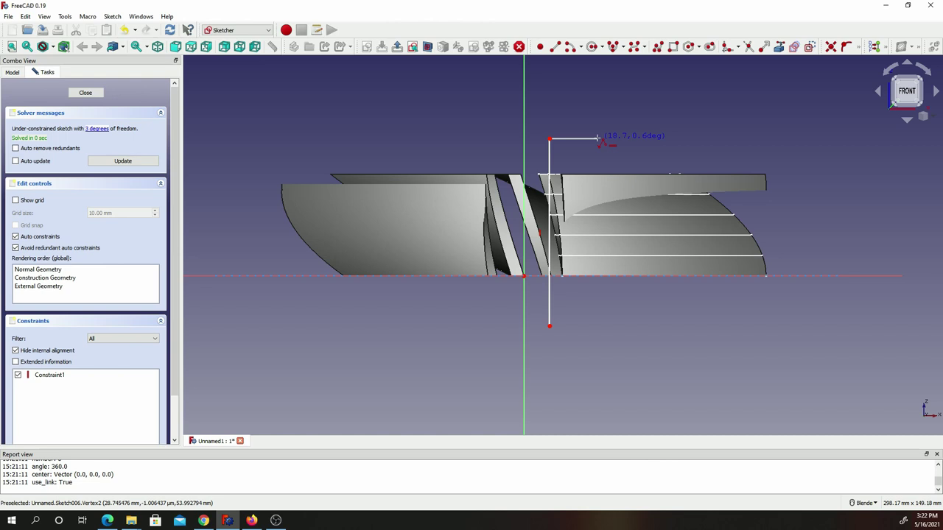
left_click(597, 137)
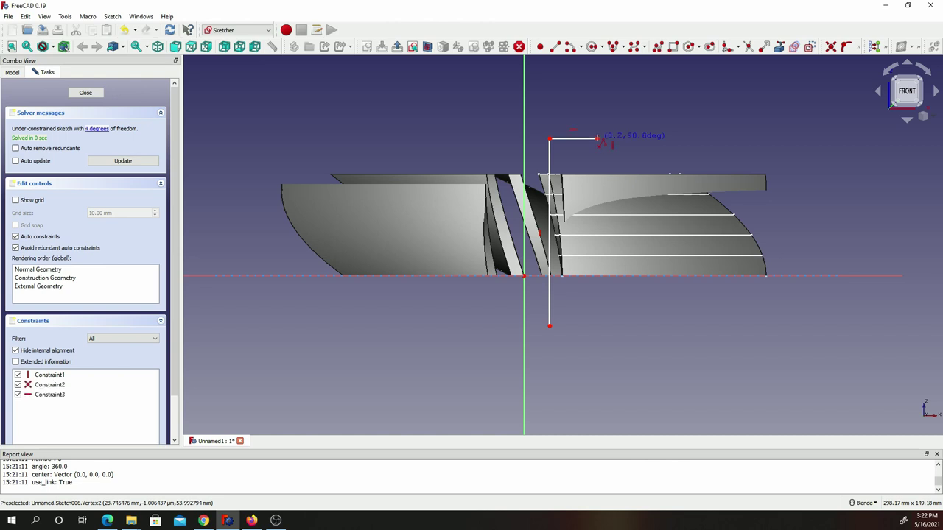
left_click(597, 238)
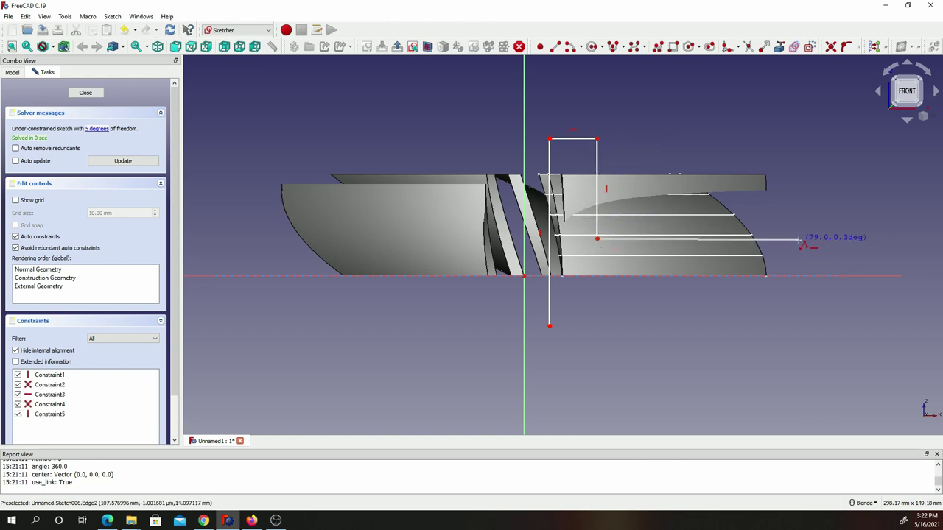
left_click(805, 238)
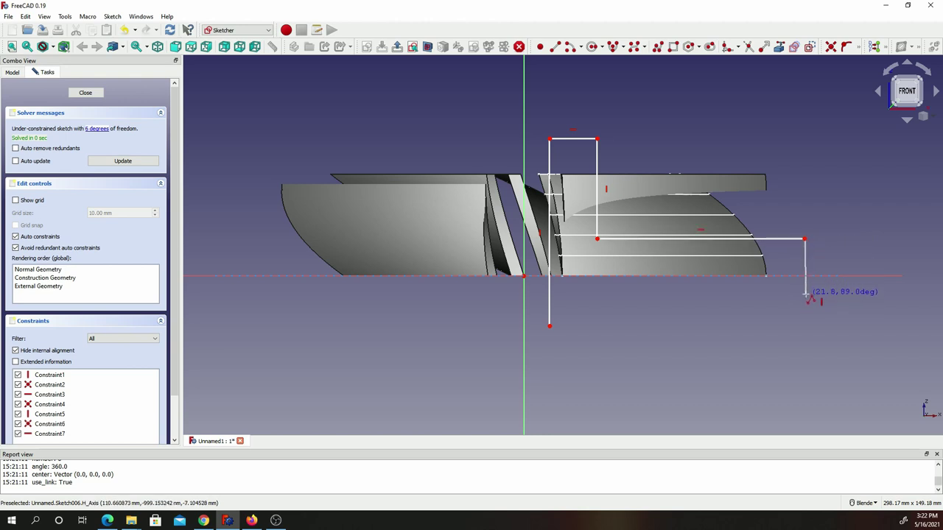
left_click(804, 294)
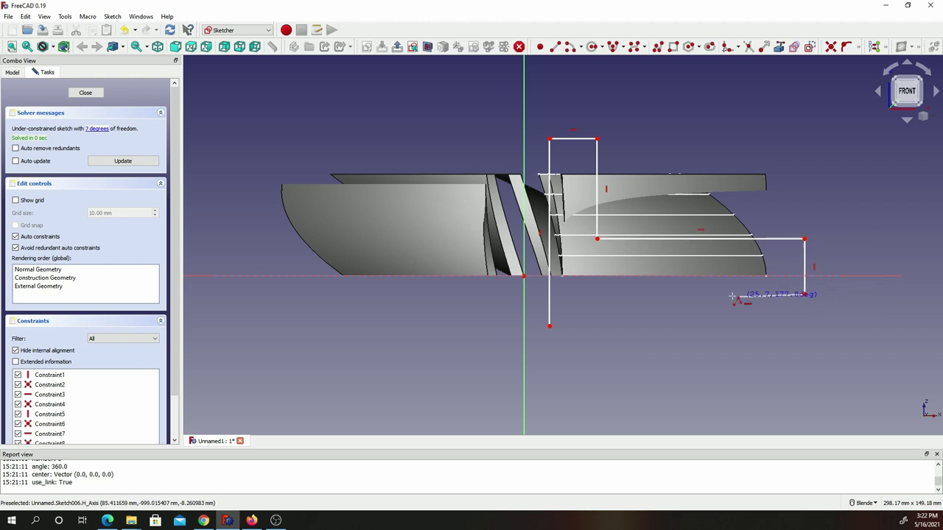
left_click(578, 294)
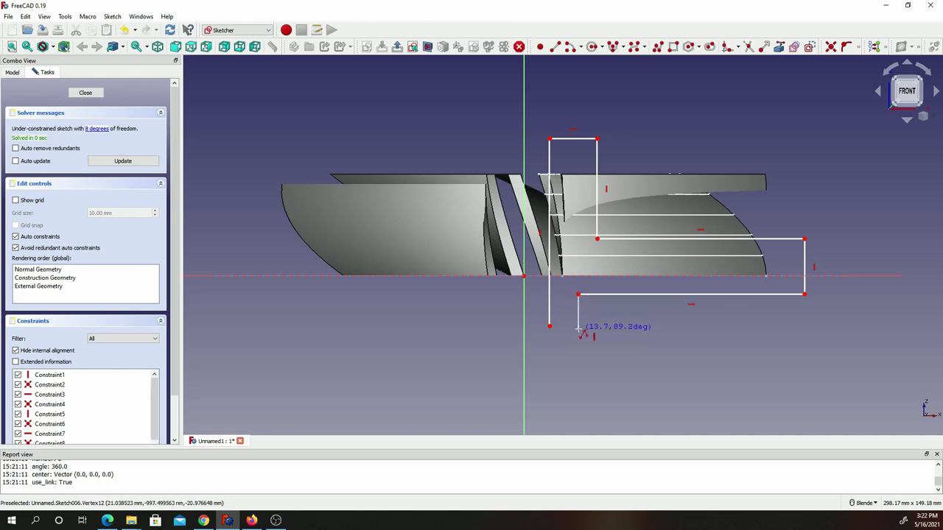
left_click(578, 329)
left_click(550, 327)
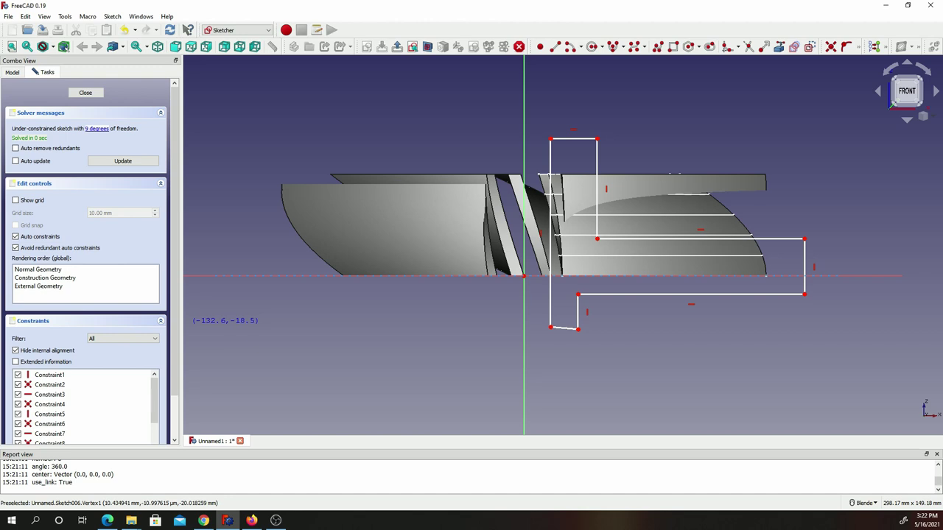
left_click(858, 46)
left_click(828, 76)
Lock the outline's lower-left corner and set its horizontal distance to 10 mm
left_click(551, 327)
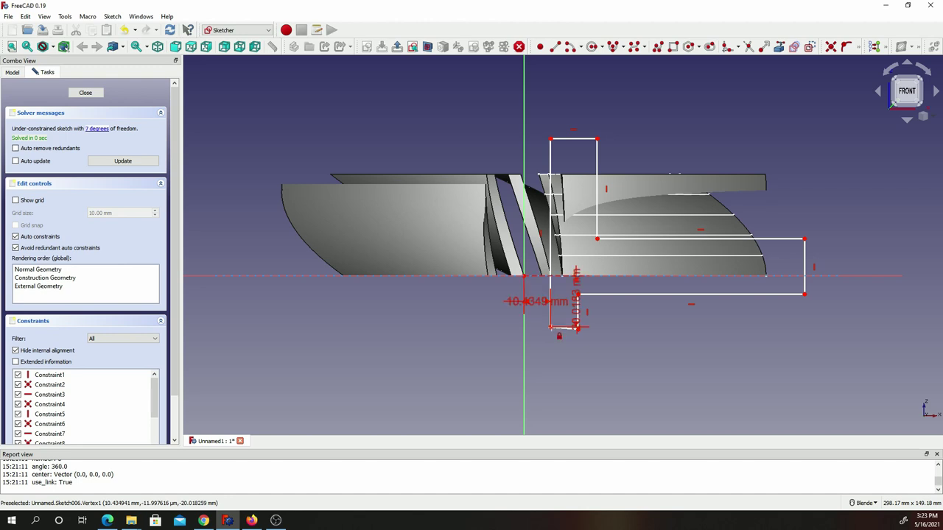
double_click(538, 304)
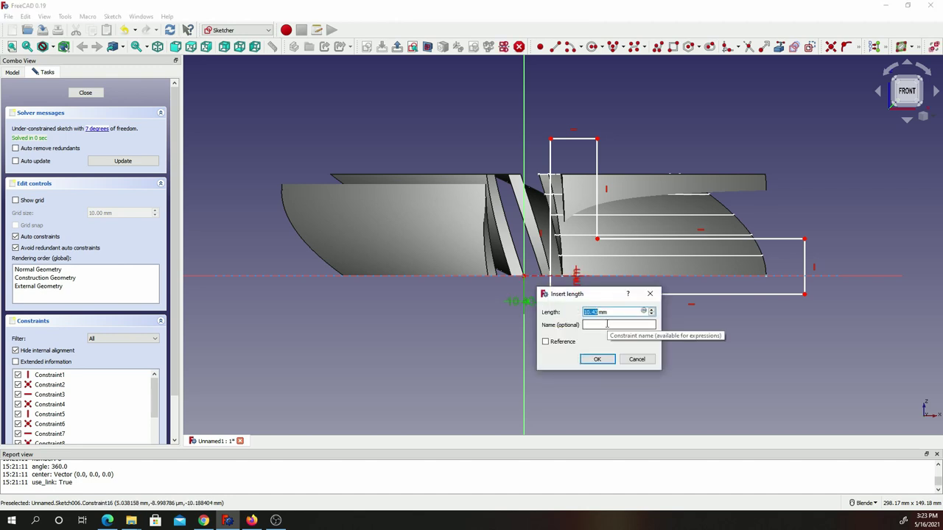
type("10")
key("Return")
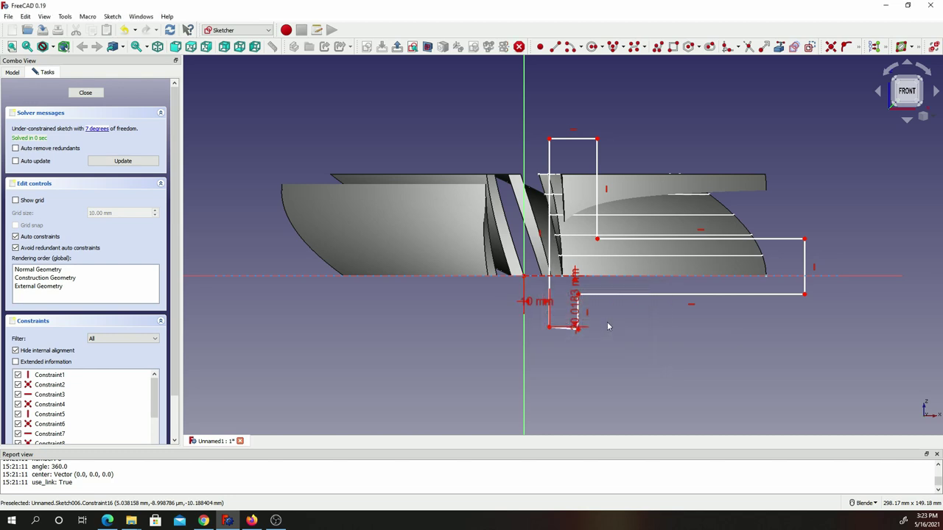
Set the locked corner's vertical distance to −10 mm, moving its label aside
double_click(576, 309)
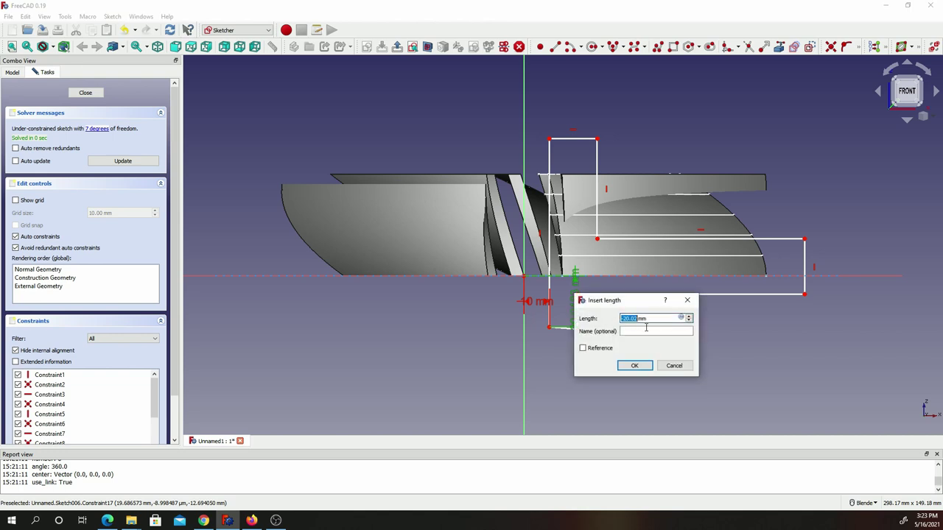
type("10")
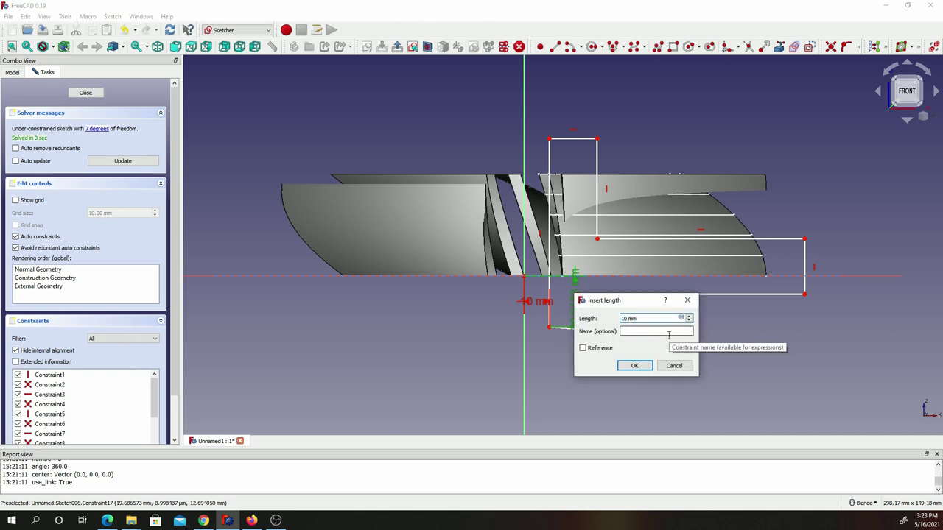
key("Return")
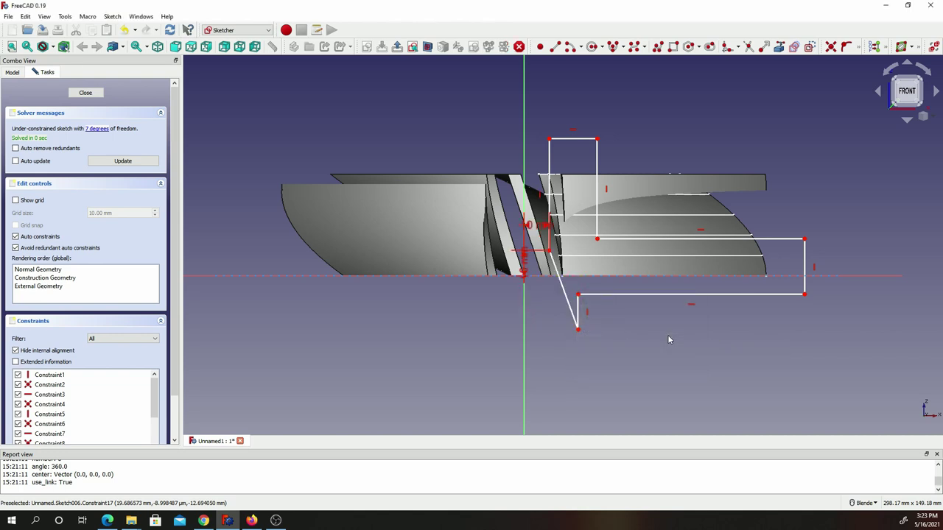
left_click_drag(527, 225, 376, 236)
double_click(421, 254)
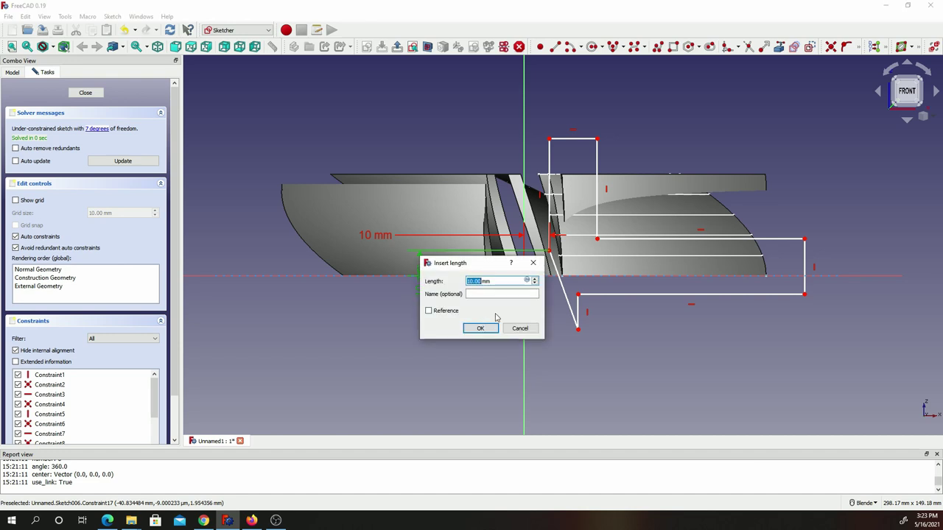
left_click(469, 281)
type("-")
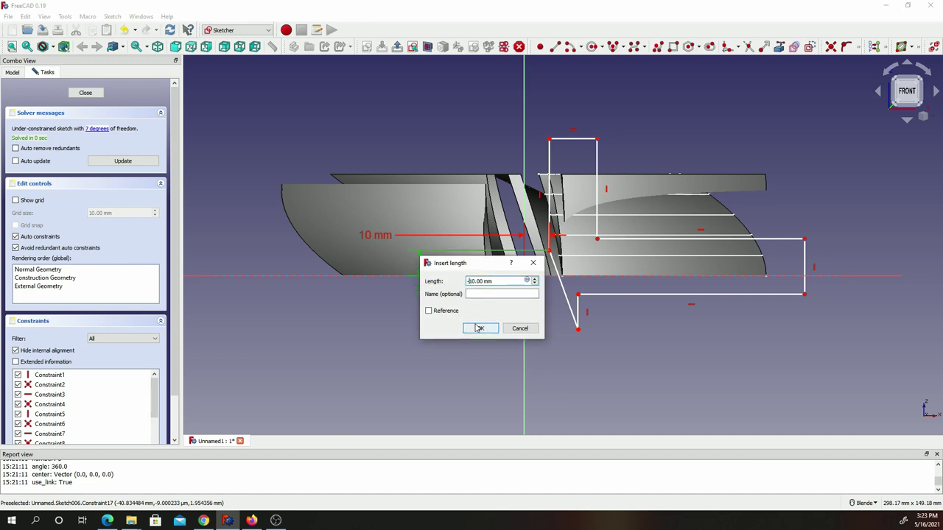
left_click(479, 330)
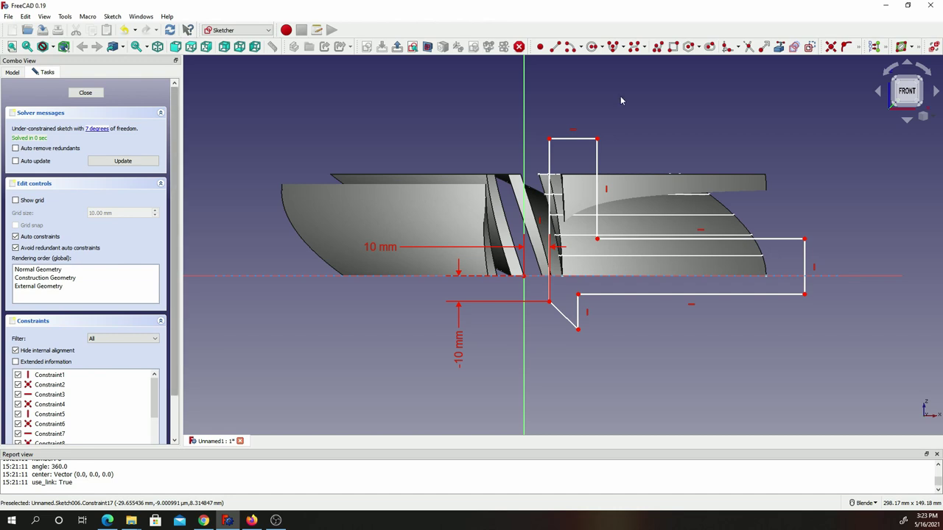
Add horizontal distances: 10 mm top edge, 15 mm slanted edge, 71 mm bottom edge
left_click(858, 47)
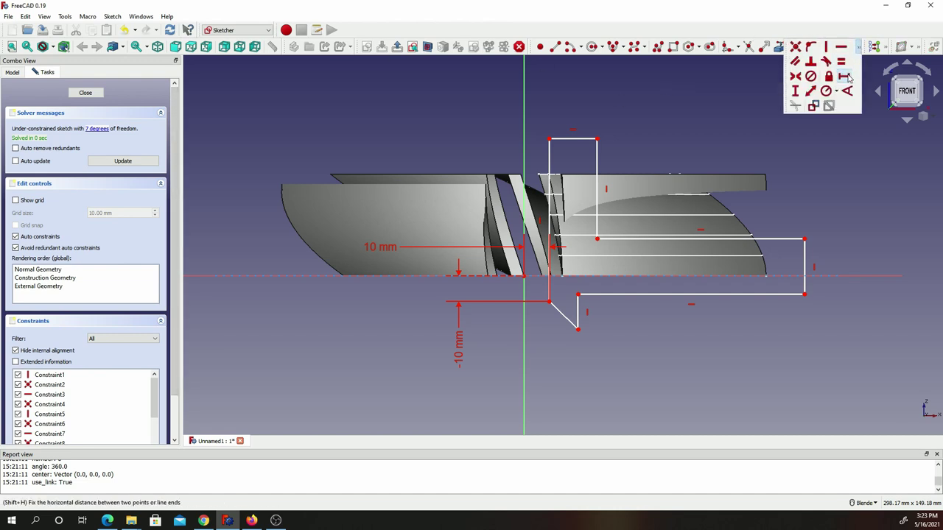
left_click(845, 76)
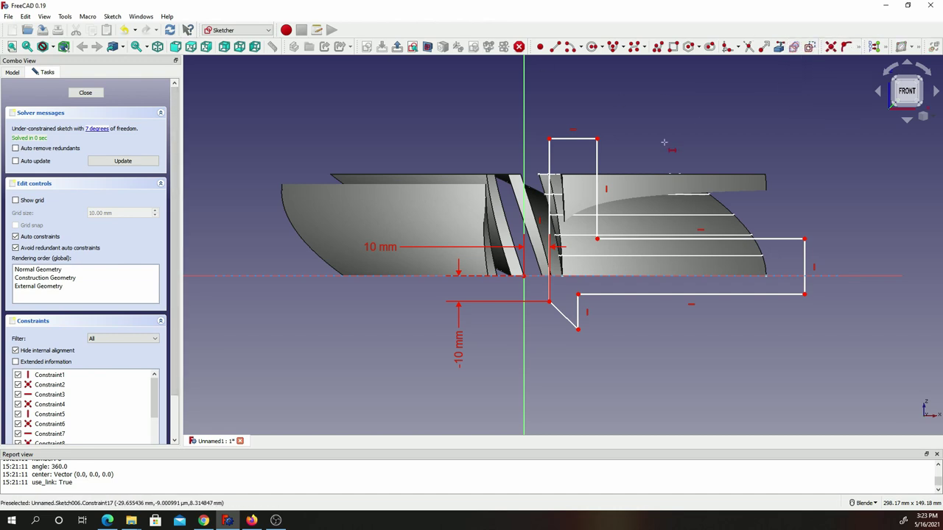
left_click(574, 138)
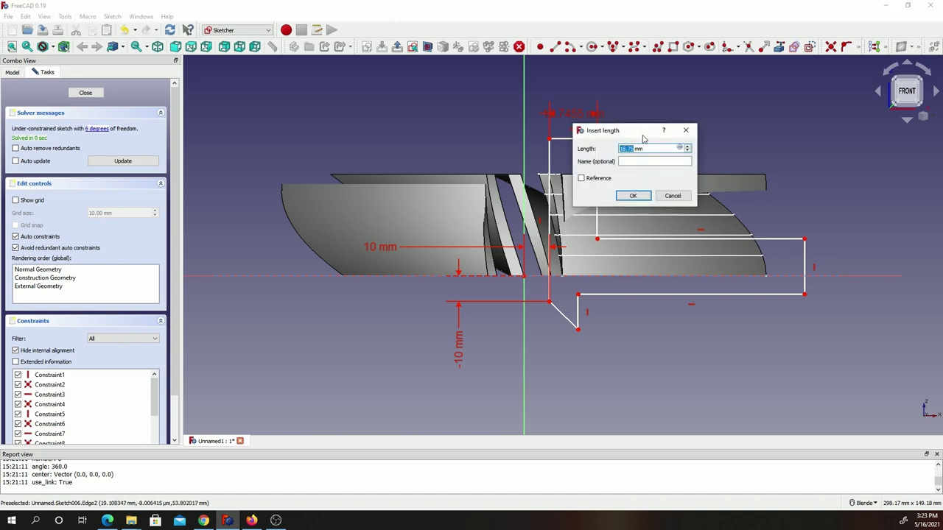
type("10")
key("Return")
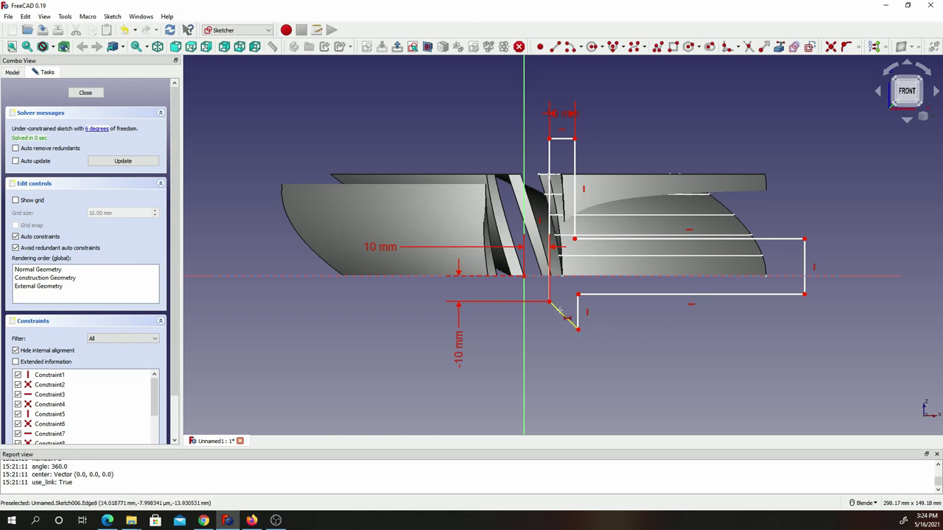
left_click(560, 316)
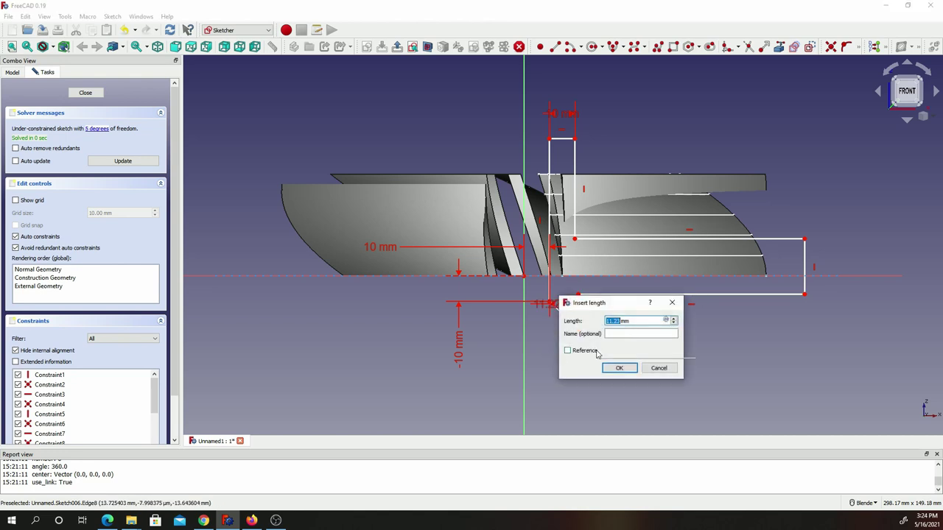
type("1")
key("Return")
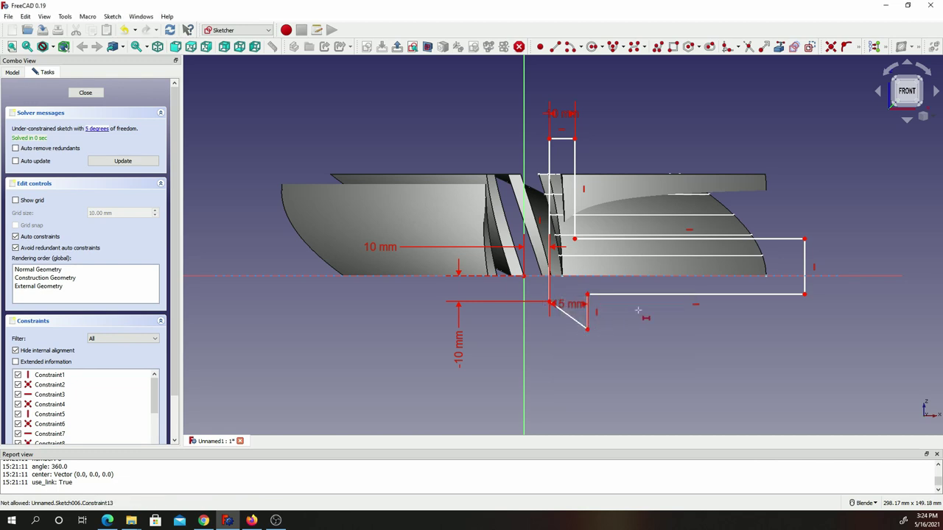
left_click(660, 295)
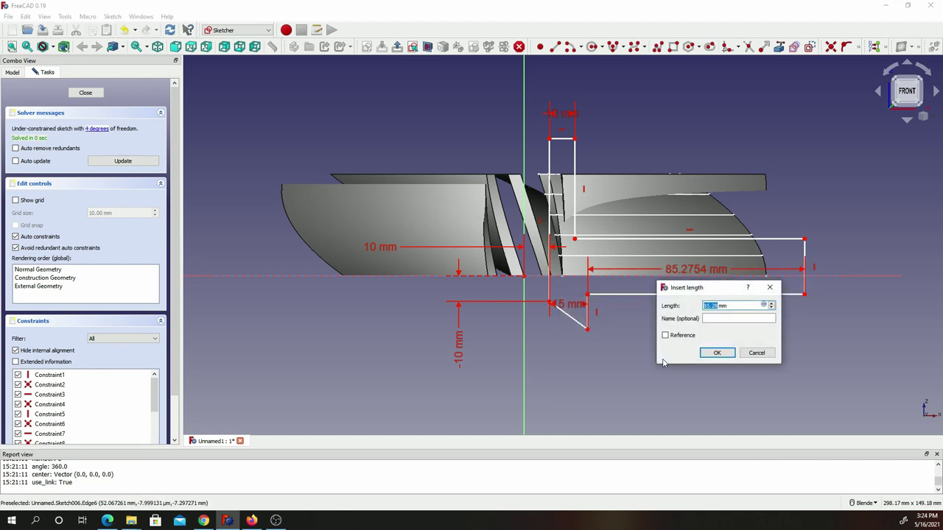
type("71")
key("Return")
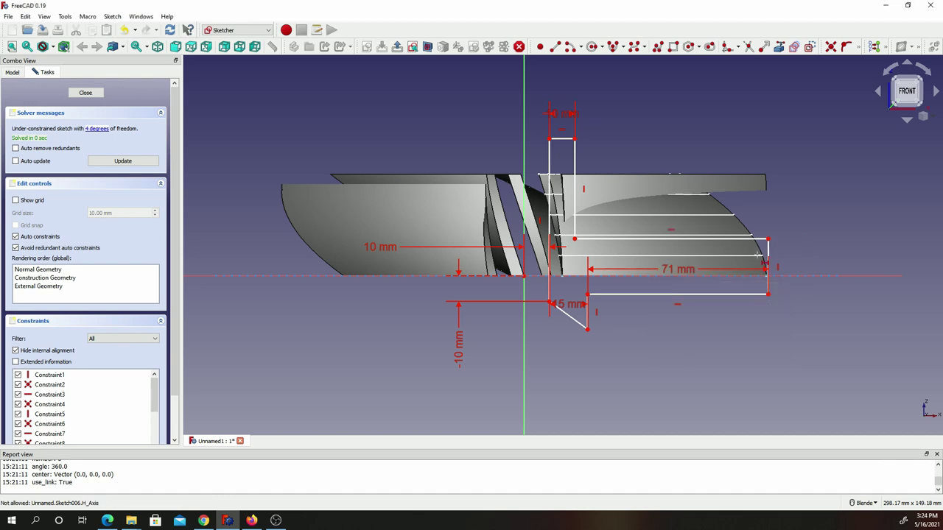
Add vertical distances of 9 mm (slanted edge), 55 mm (left edge) and 5 mm (right edge)
left_click(858, 46)
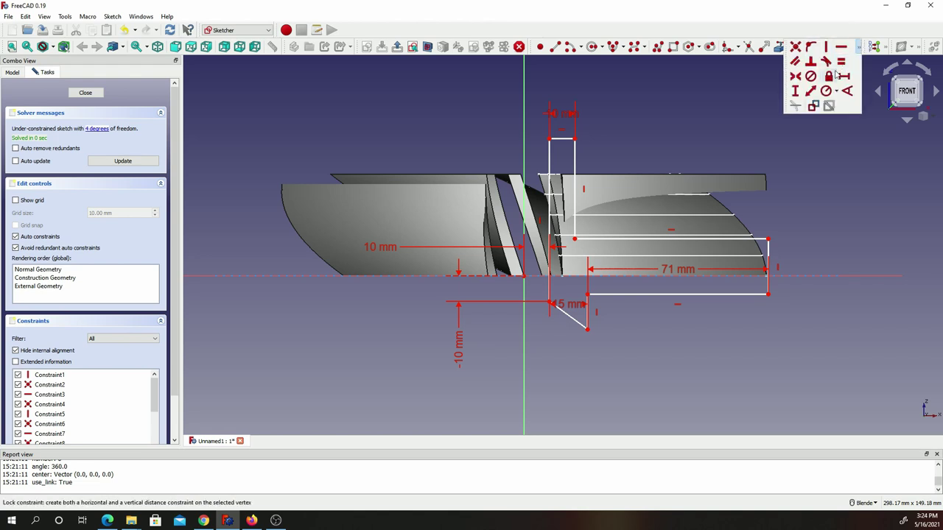
left_click(795, 90)
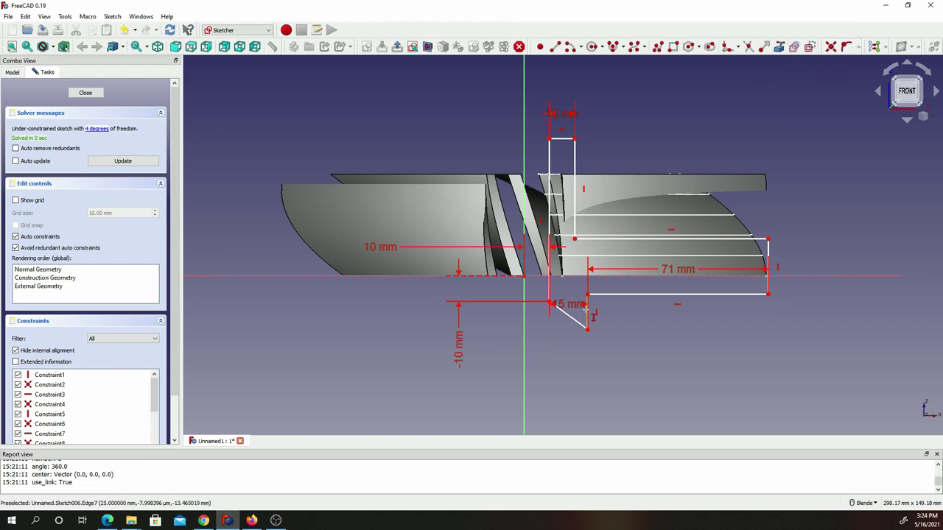
left_click(587, 312)
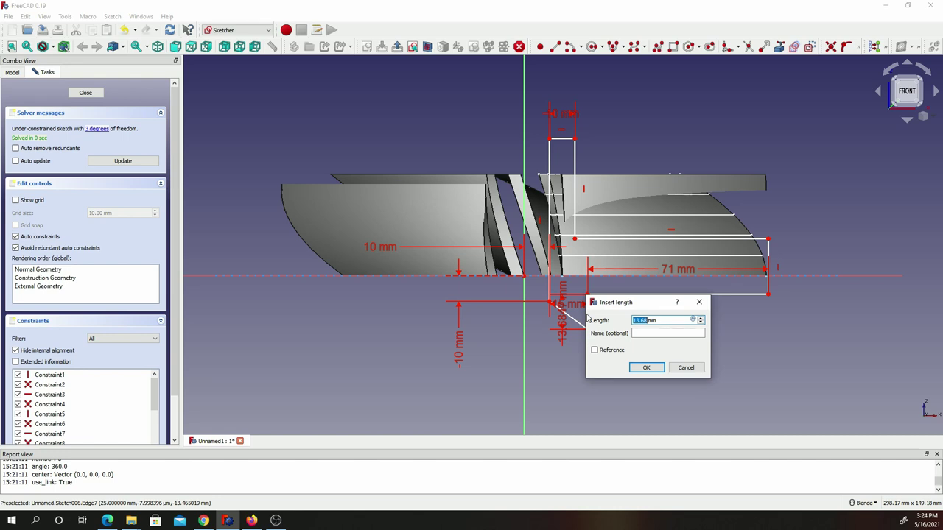
type("9")
key("Return")
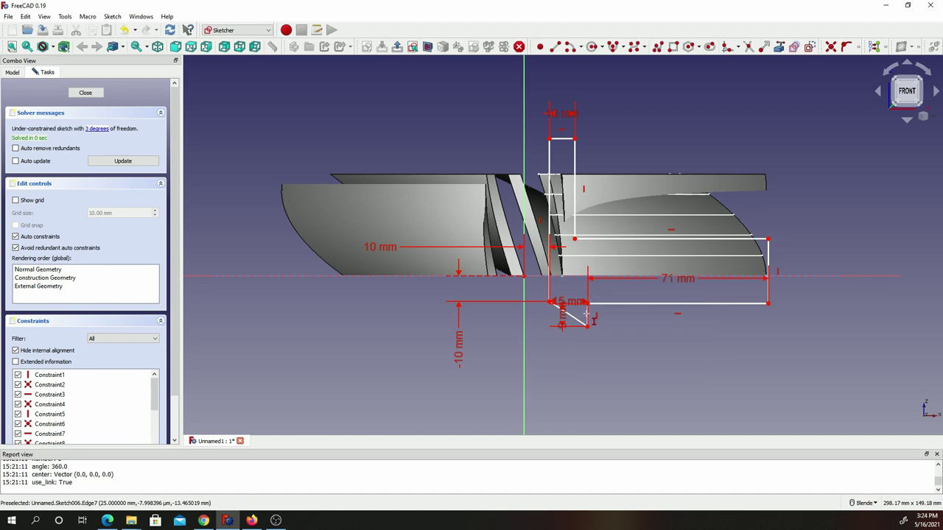
left_click(547, 165)
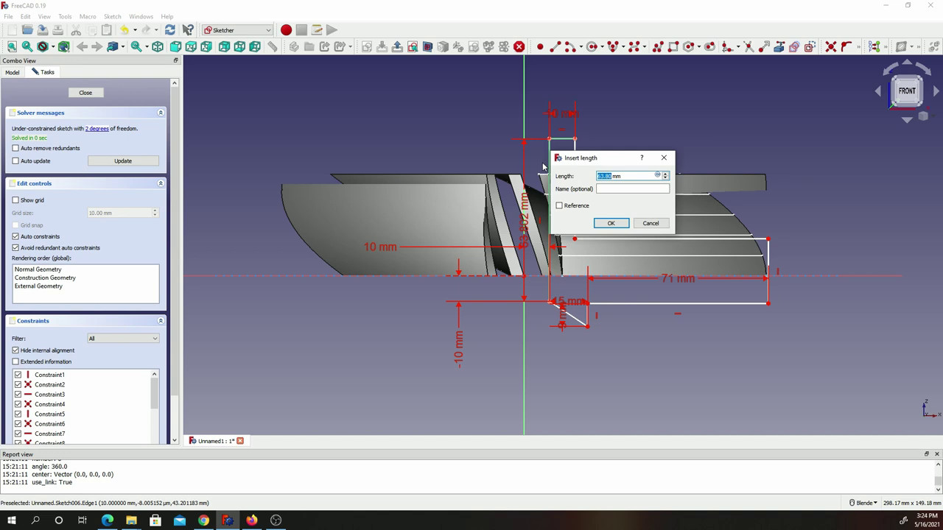
type("55")
key("Return")
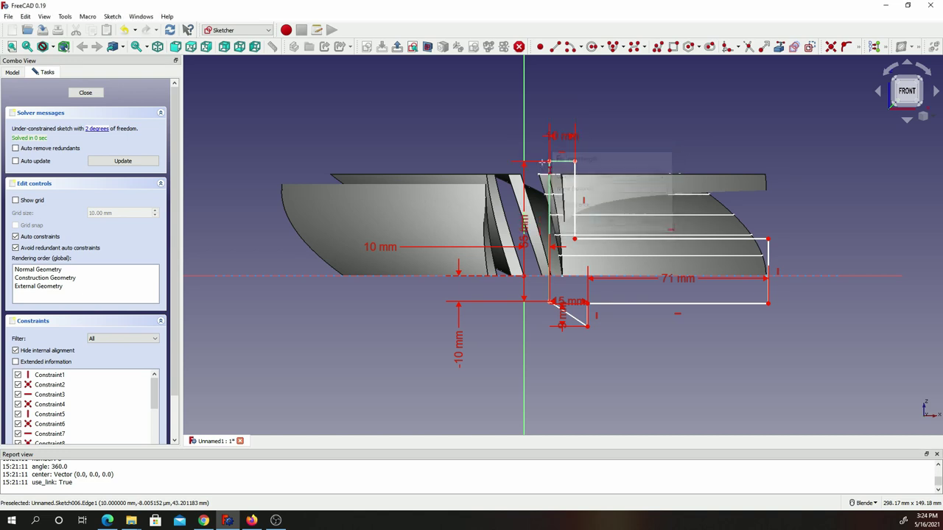
left_click(770, 256)
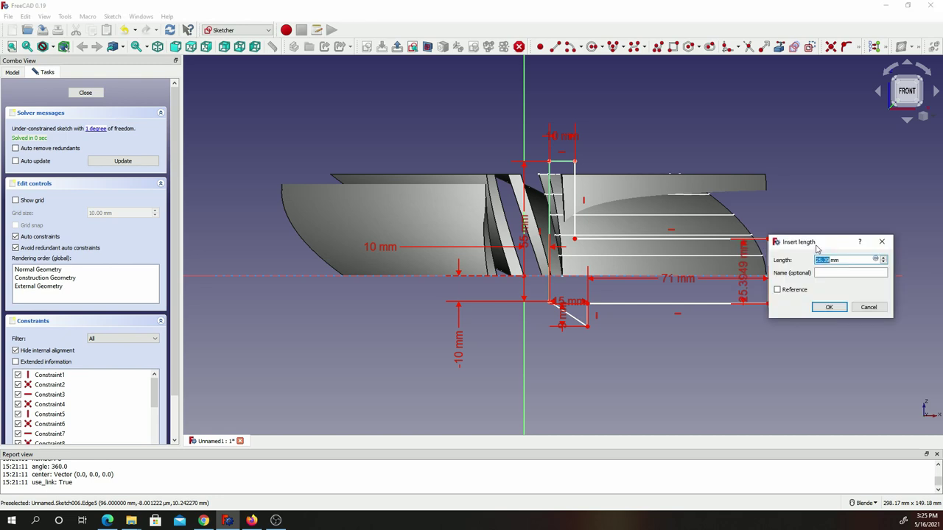
type("5")
key("Return")
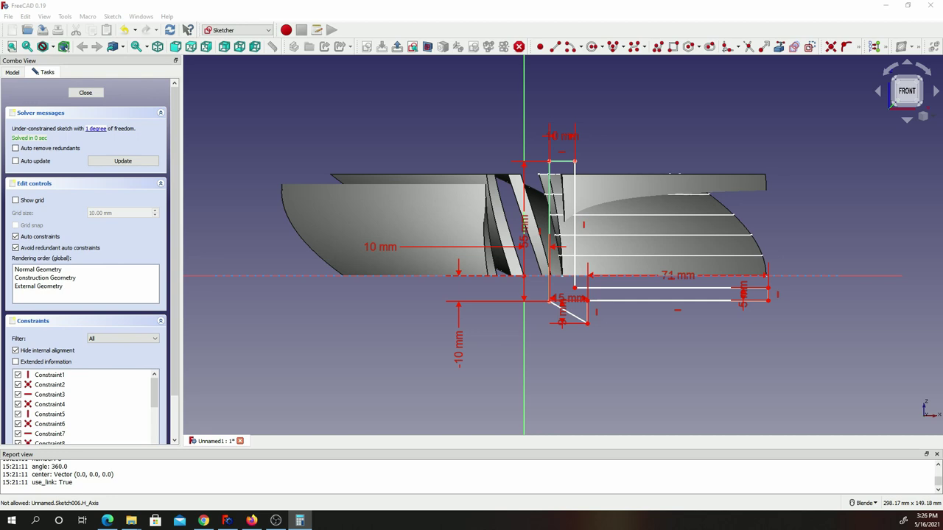
Add a 41 mm vertical distance on the inner edge to fully constrain the sketch
key("alt+Tab")
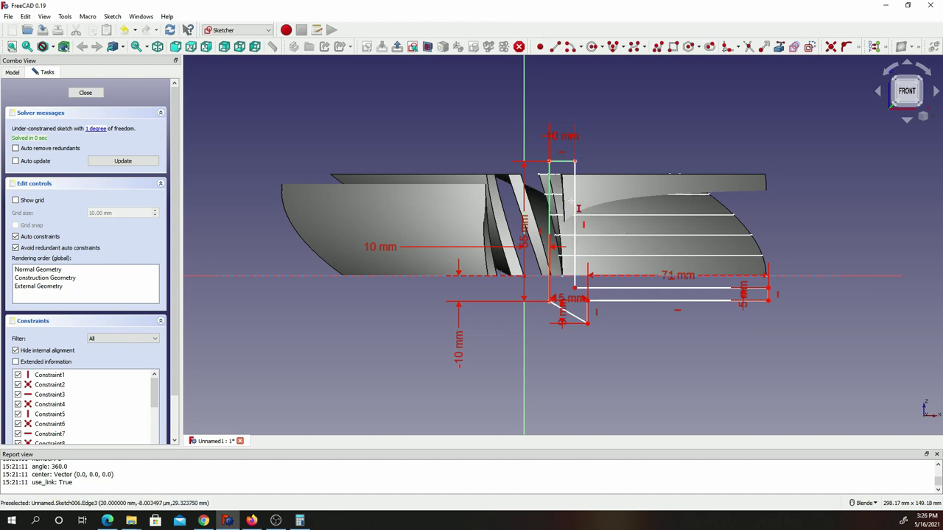
left_click(860, 49)
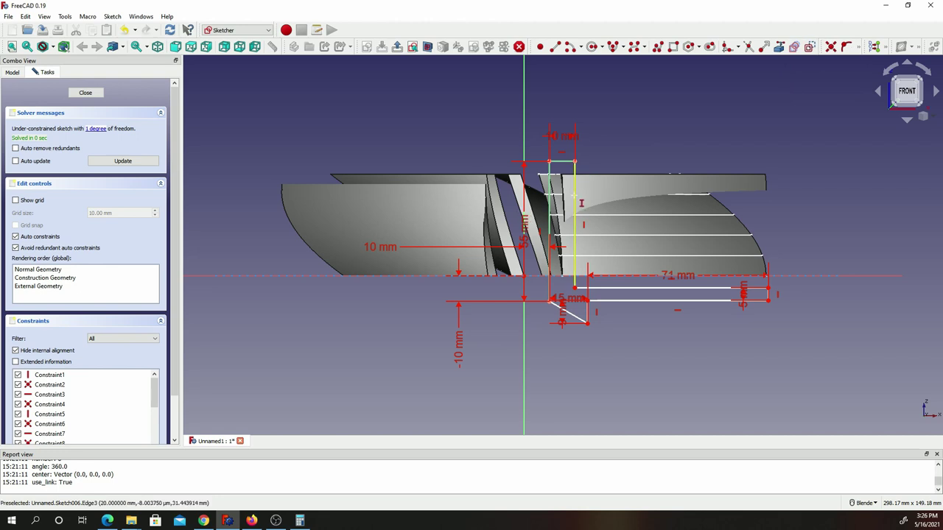
left_click(581, 203)
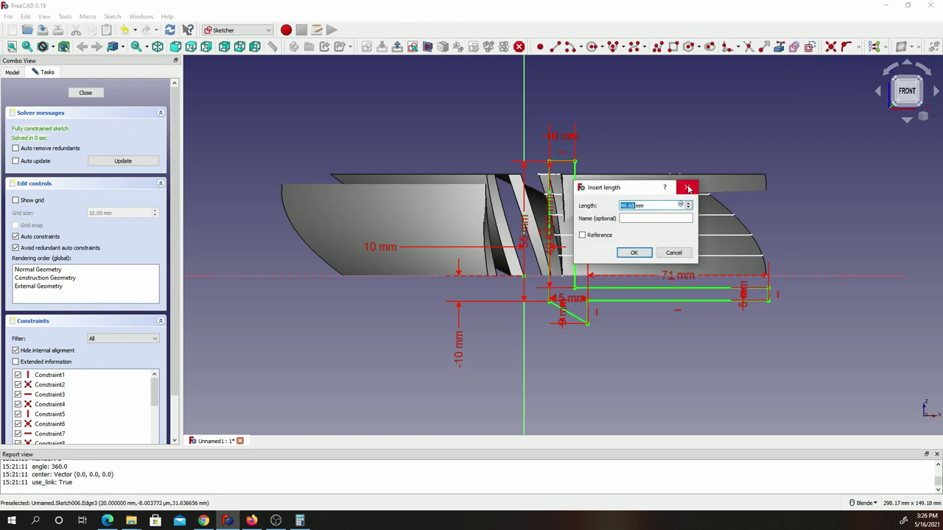
type("41")
left_click(688, 189)
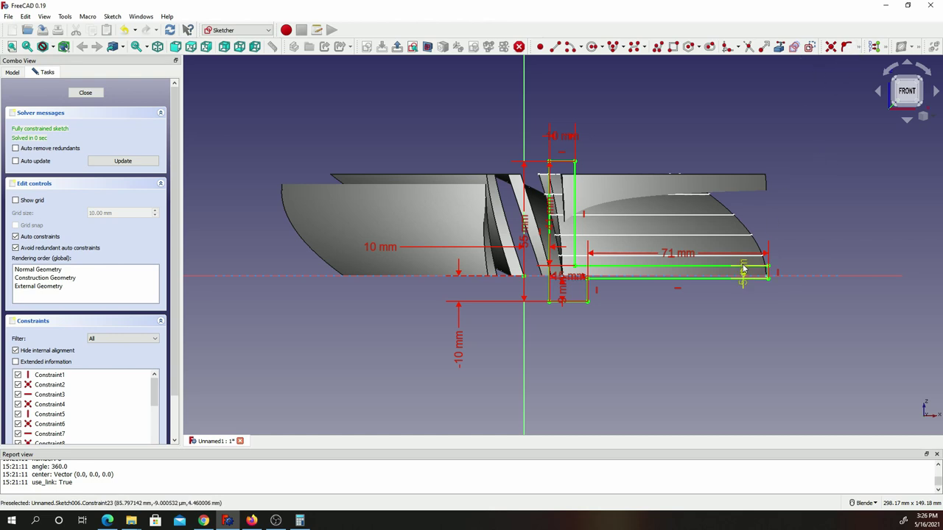
Drag the 5, 71, 15, 10 and 55 mm dimension labels clear of the profile
left_click_drag(744, 270, 853, 223)
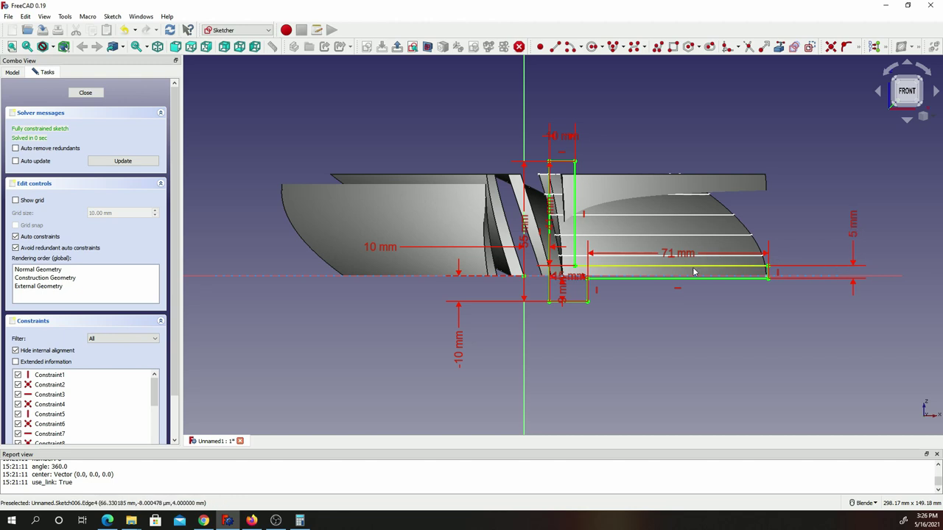
left_click_drag(671, 254, 676, 196)
left_click_drag(569, 294, 677, 338)
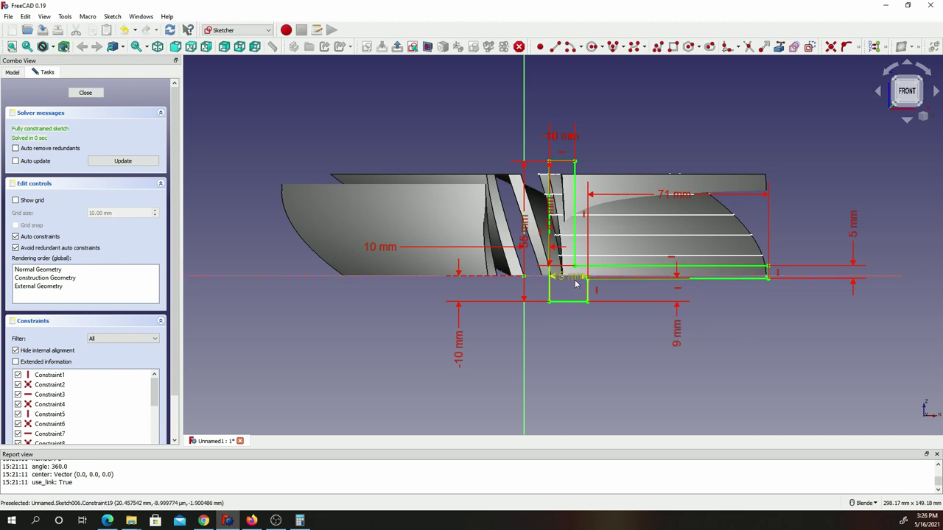
left_click_drag(570, 277, 434, 234)
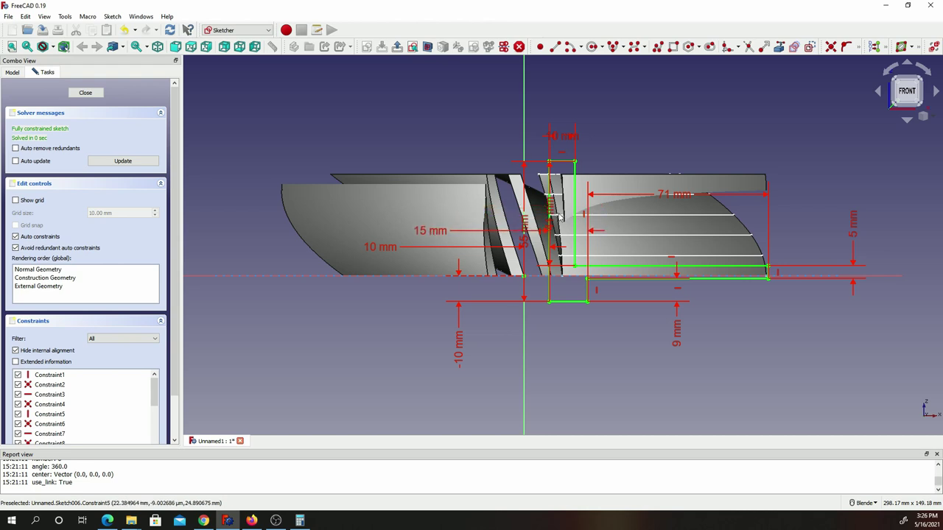
left_click_drag(560, 217, 805, 206)
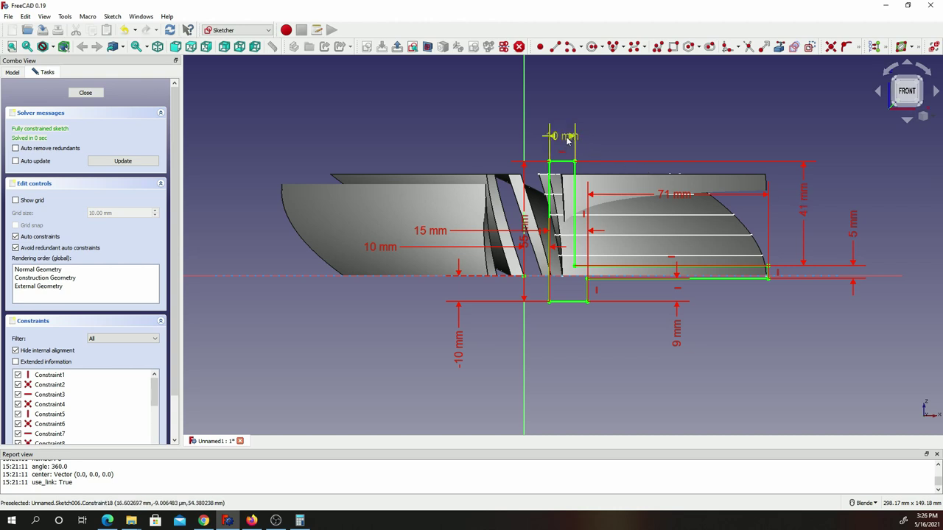
left_click_drag(568, 140, 472, 134)
left_click_drag(526, 223, 349, 217)
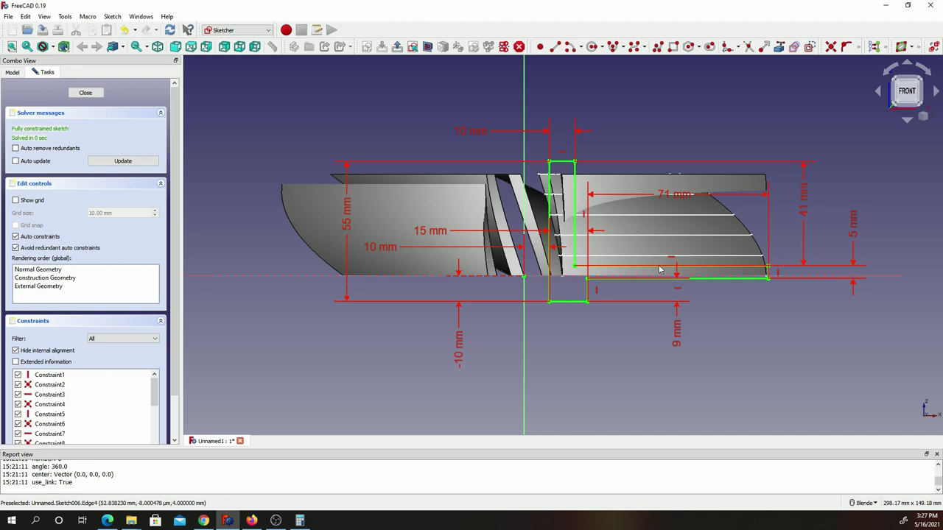
Fillet the inner corner between the vertical and lower edges and constrain the arc radius to 35 mm
left_click(726, 50)
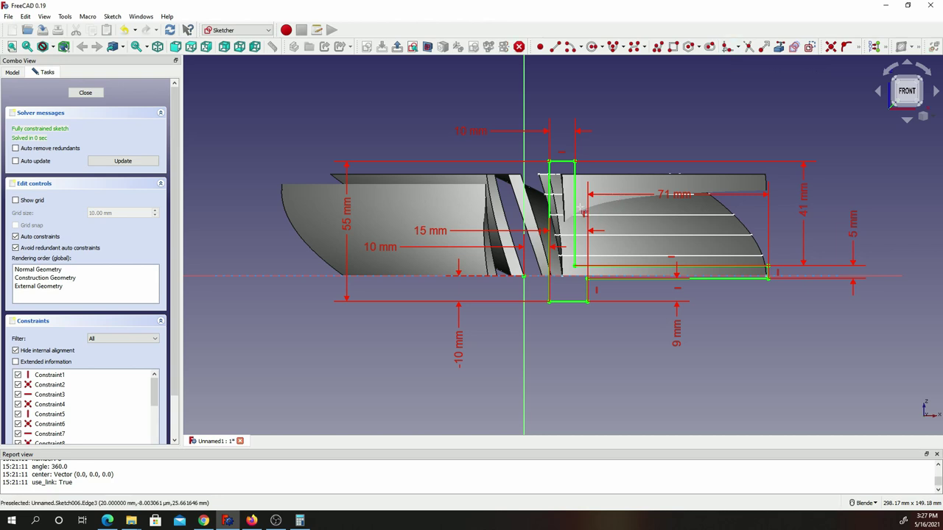
left_click(654, 266)
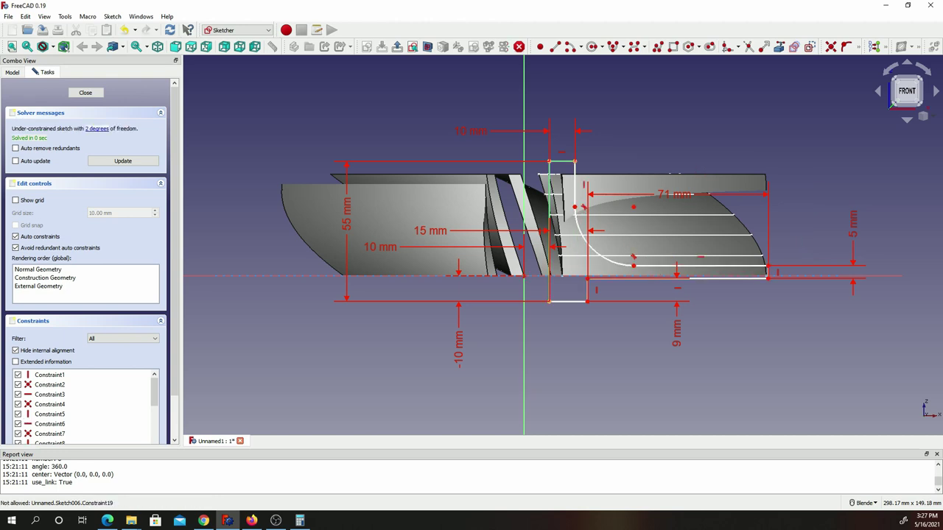
left_click(859, 47)
left_click(825, 91)
left_click(597, 253)
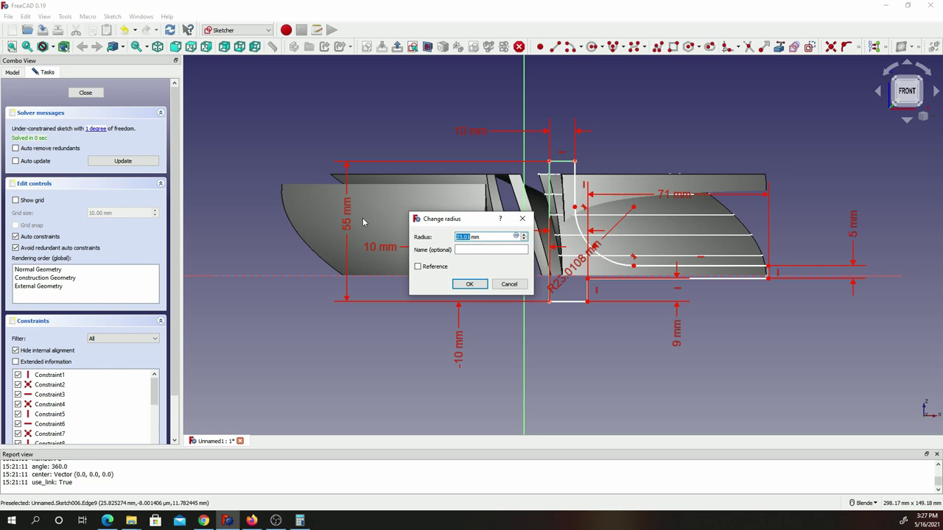
type("35")
left_click(469, 284)
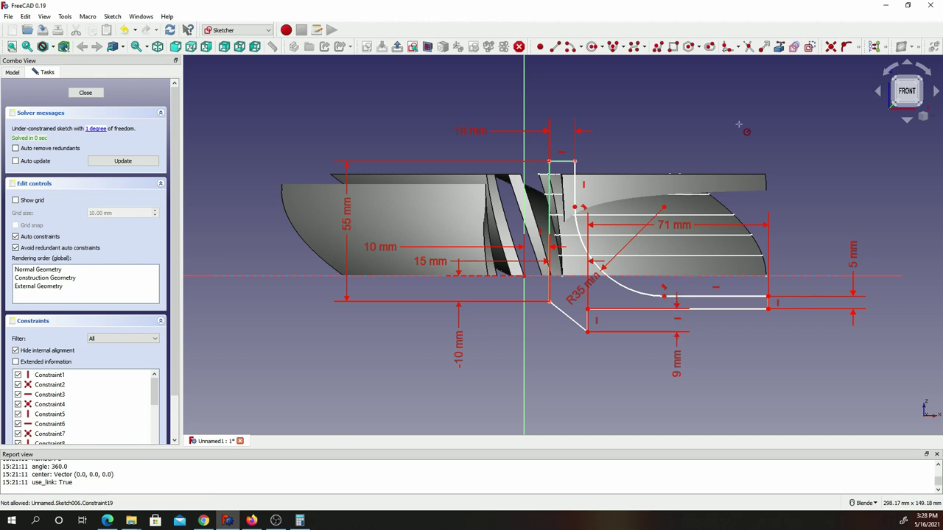
left_click(858, 46)
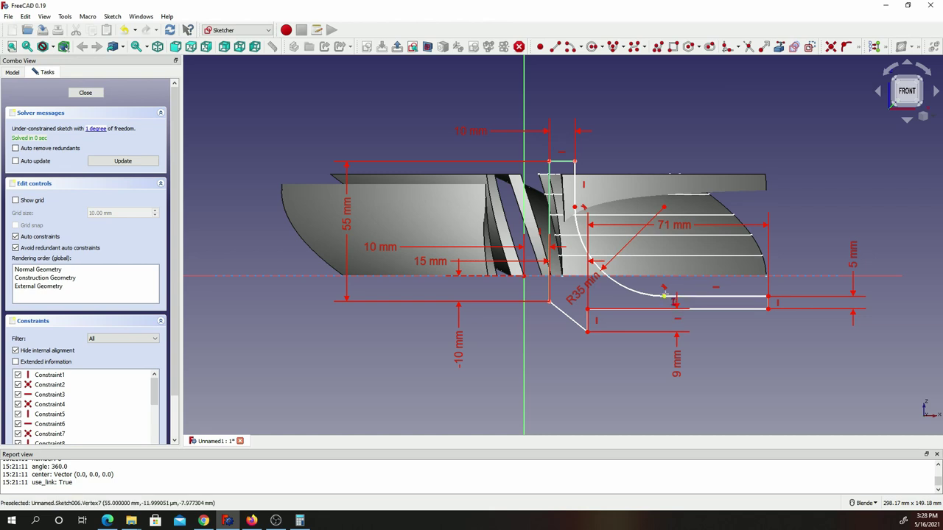
Set a 4 mm vertical distance between the arc's end point and the lower corner, moving the dimension aside
left_click(664, 296)
left_click(549, 302)
key("i")
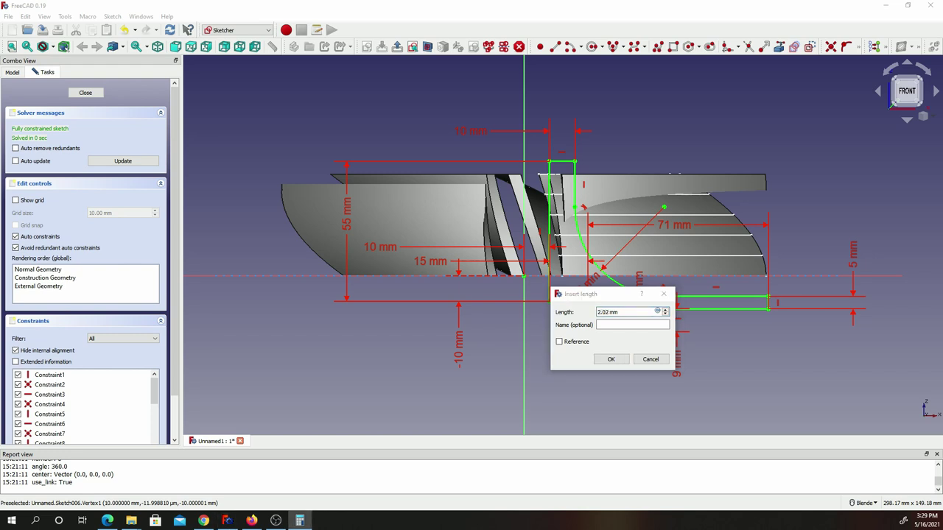
key("alt+Tab")
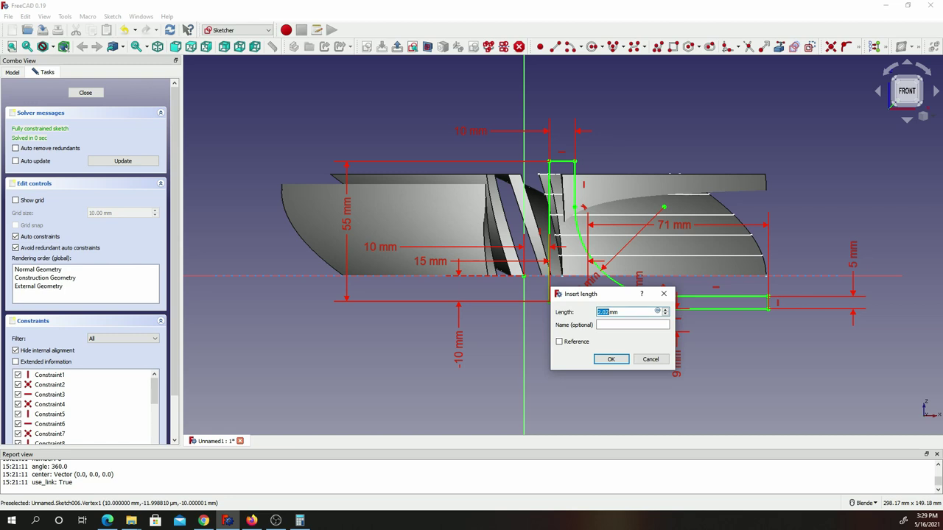
key("alt+Tab")
key("alt+Tab")
type("4")
key("Return")
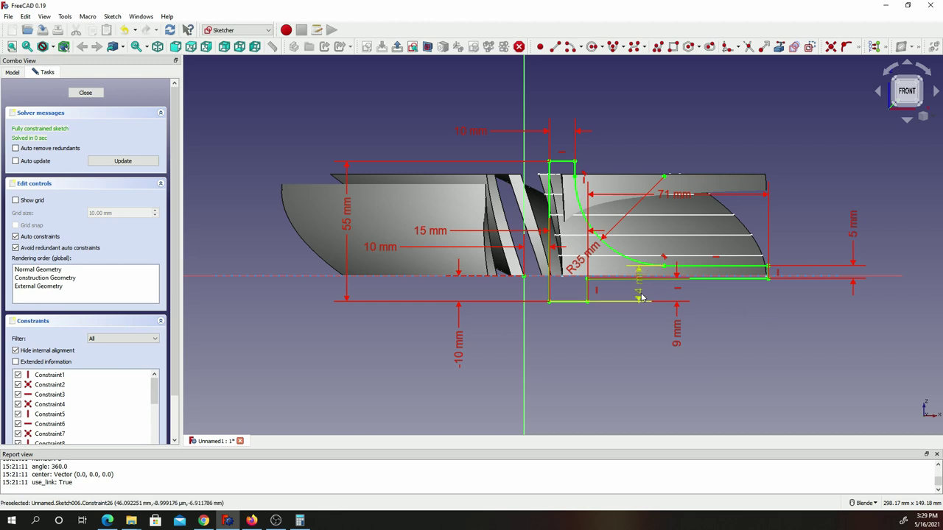
mouse_move(639, 296)
left_mouse_down()
mouse_move(809, 328)
mouse_move(809, 318)
mouse_move(810, 346)
left_mouse_up()
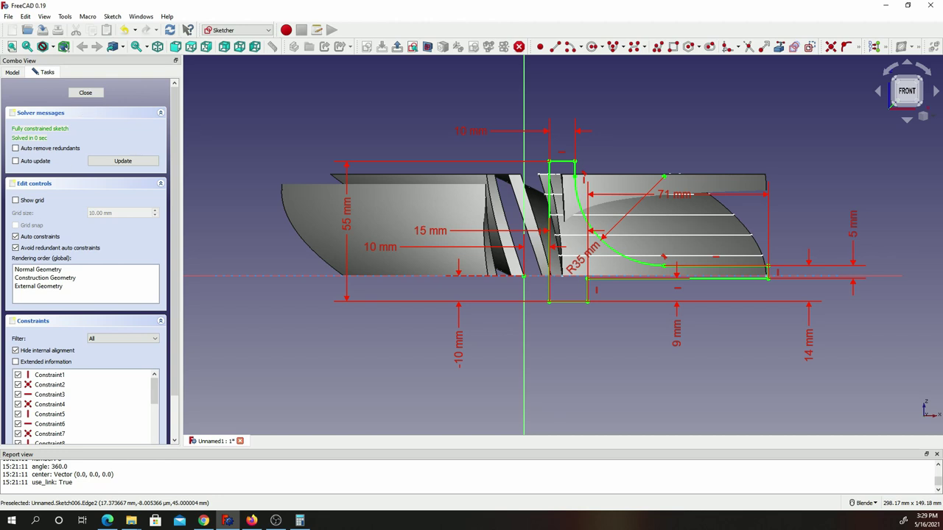
Close the sketch, switch to the Part workbench, and start a Revolve of Sketch006
left_click(85, 93)
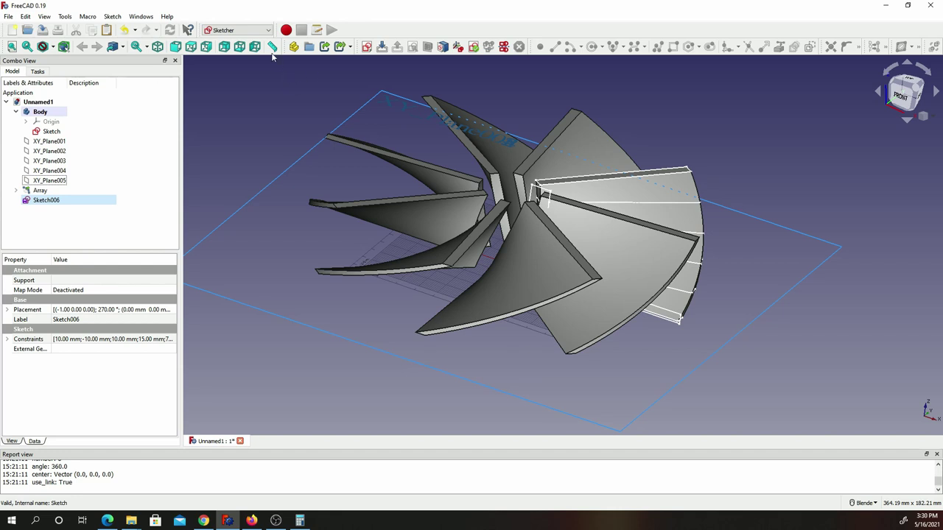
left_click(243, 30)
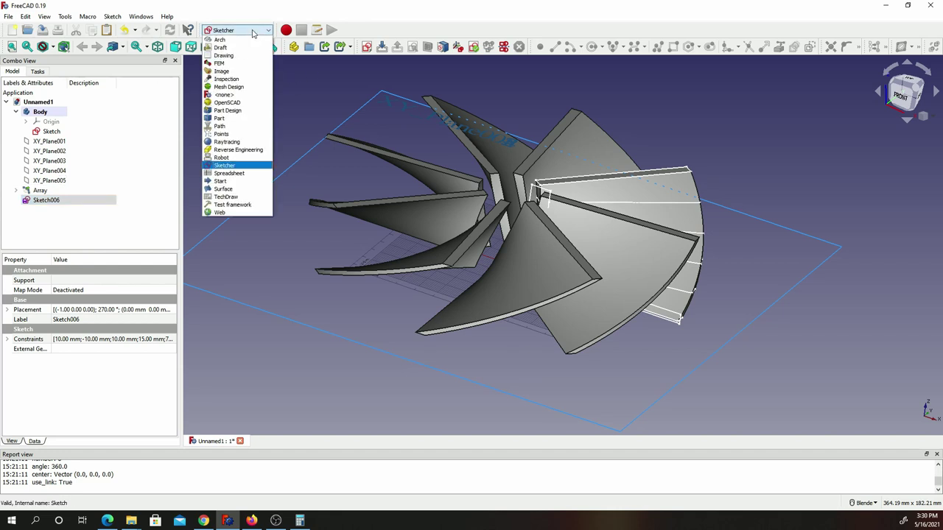
left_click(220, 118)
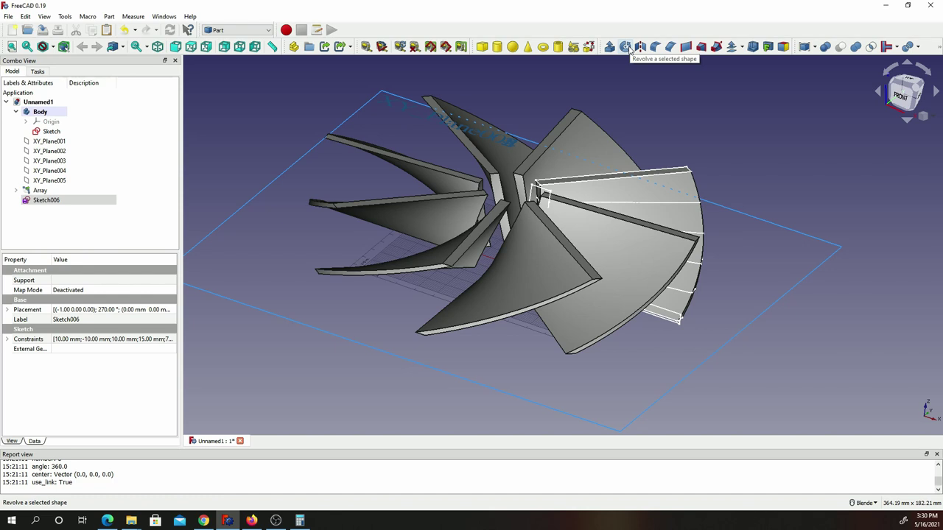
left_click(44, 200)
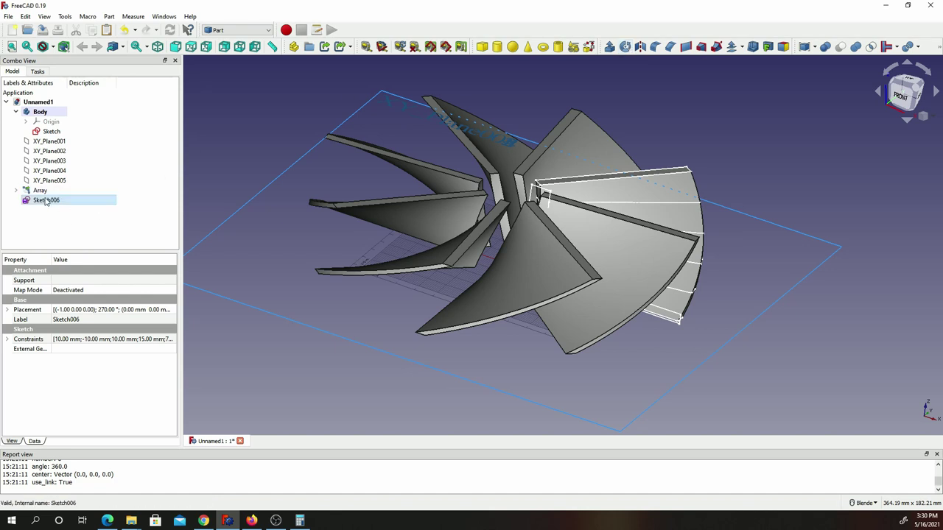
left_click(627, 48)
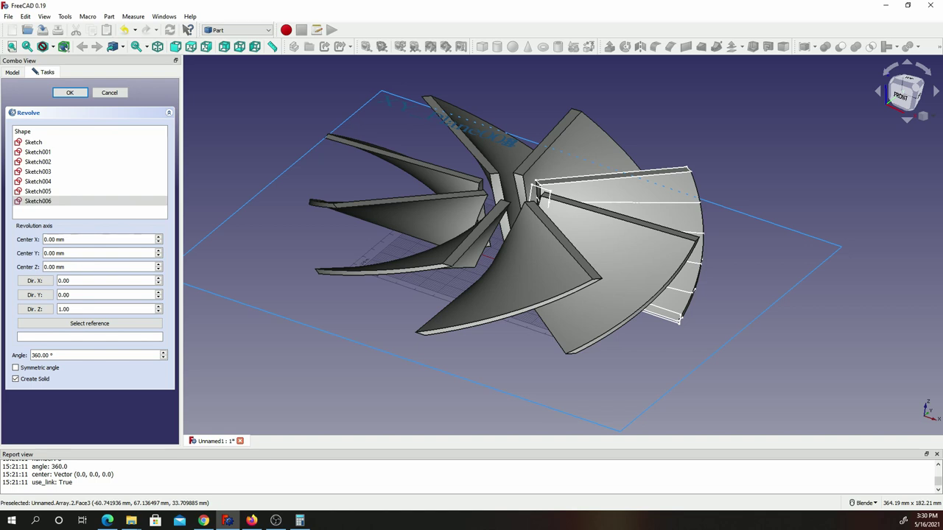
Revolve Sketch006 360° about the Z axis with center 0,0,0 as a solid
left_click(44, 271)
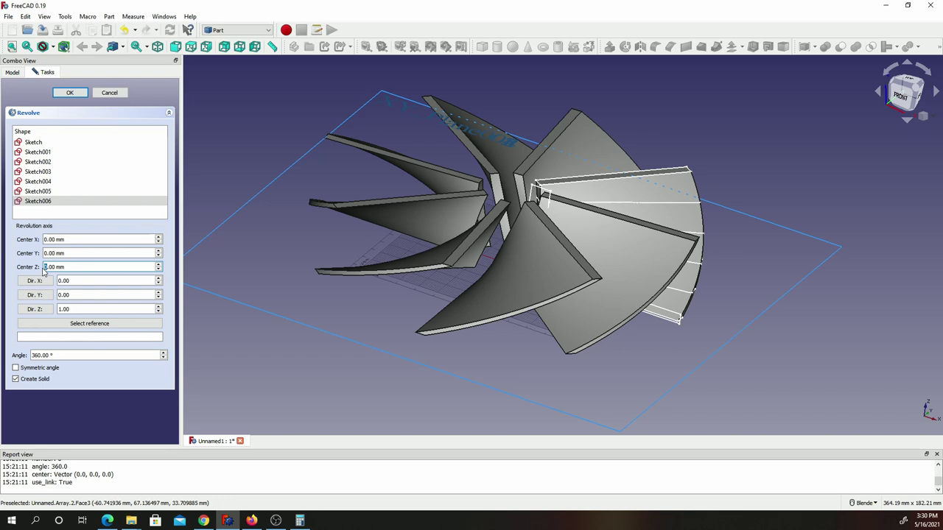
type("1")
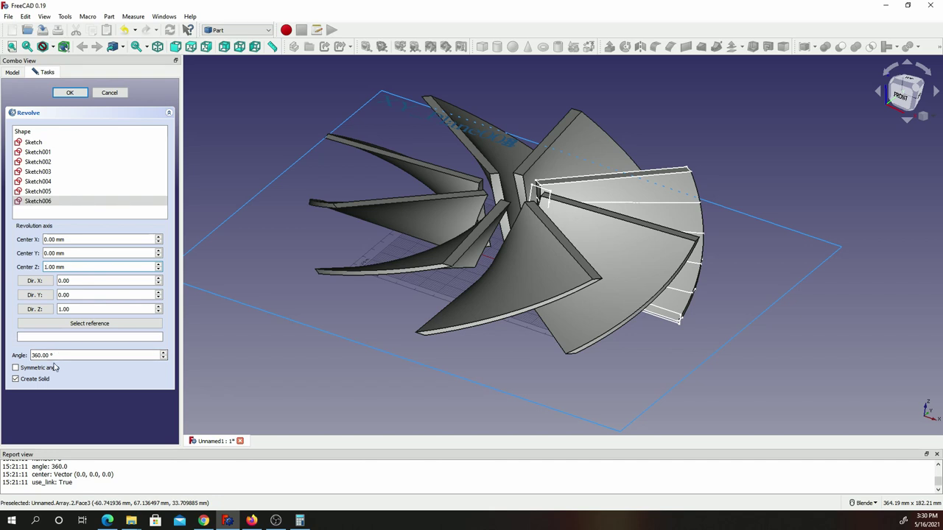
key("ctrl+z")
key("Right")
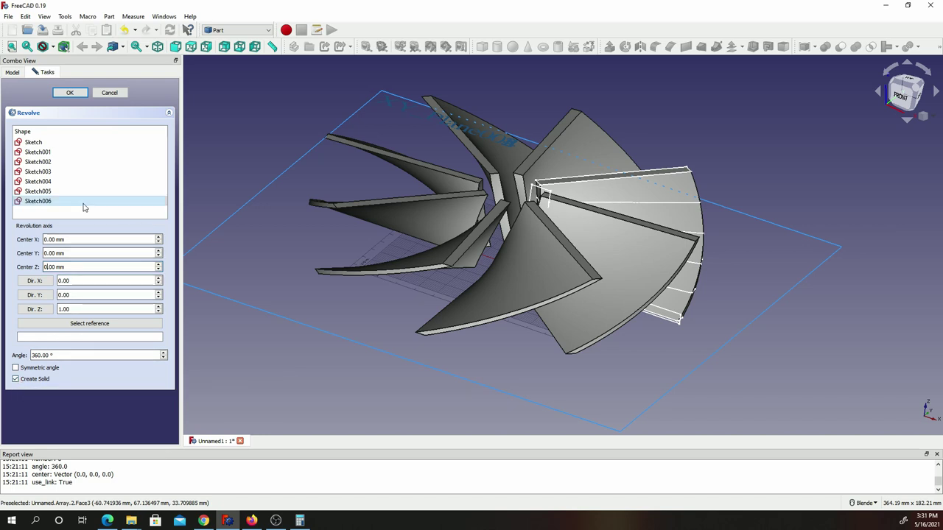
left_click(70, 93)
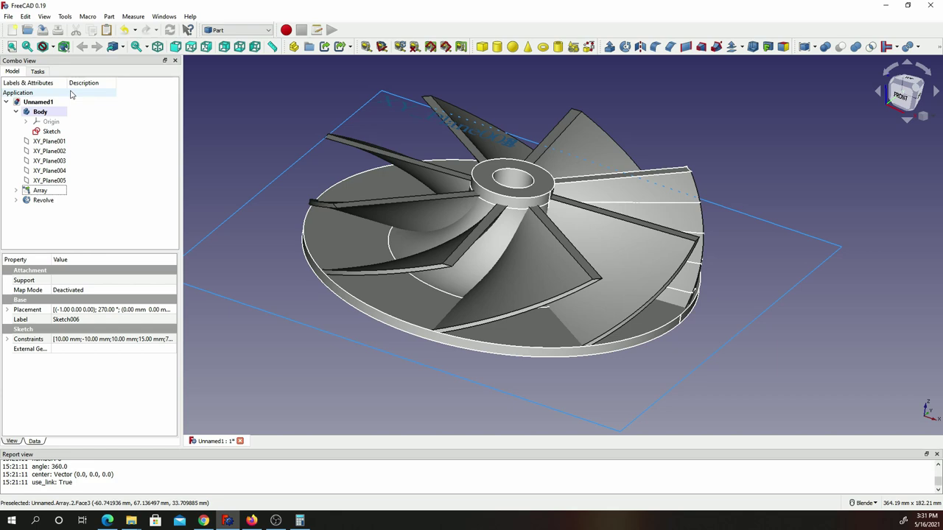
Hide and reshow the blade Array to inspect the base, then select Array and Revolve together
left_click(42, 192)
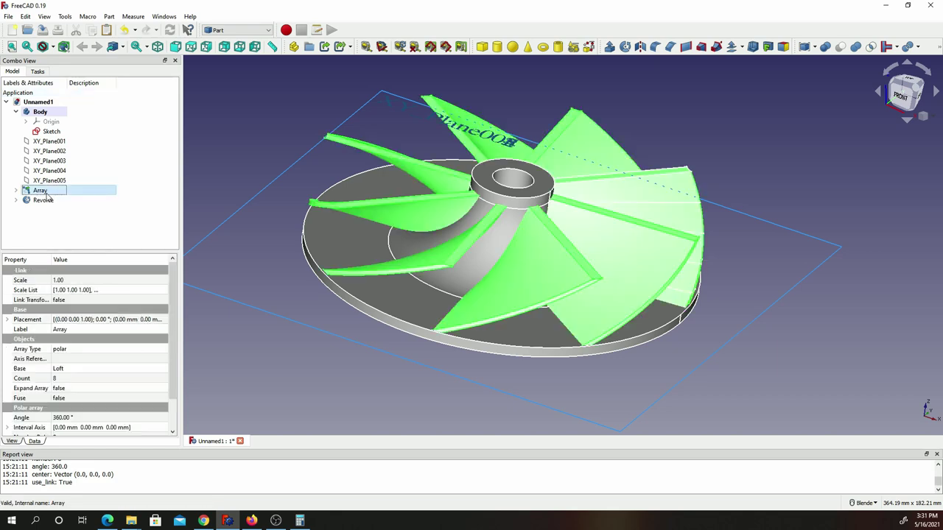
key("space")
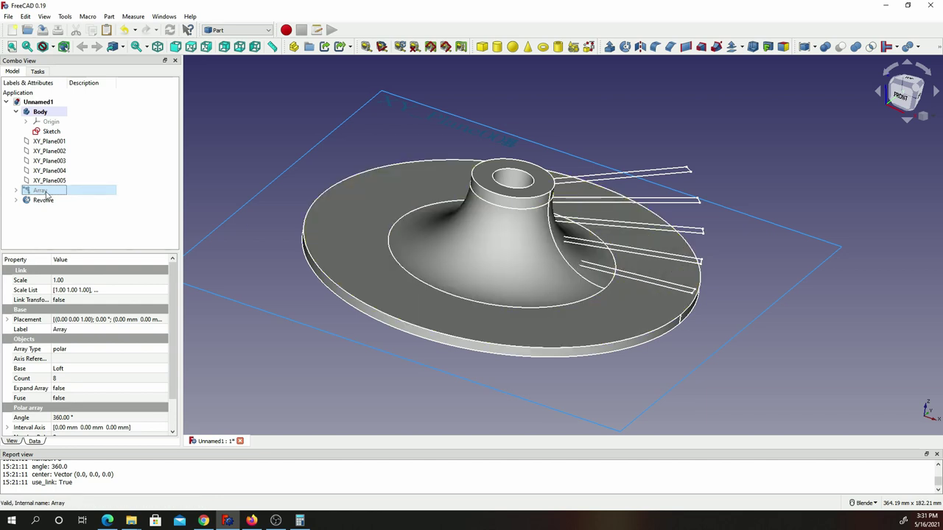
key("space")
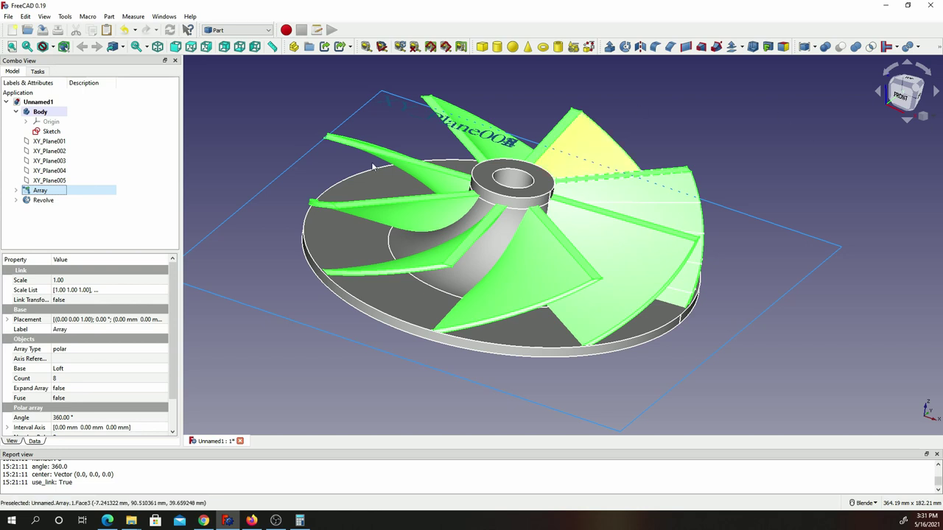
left_click(43, 201, "ctrl")
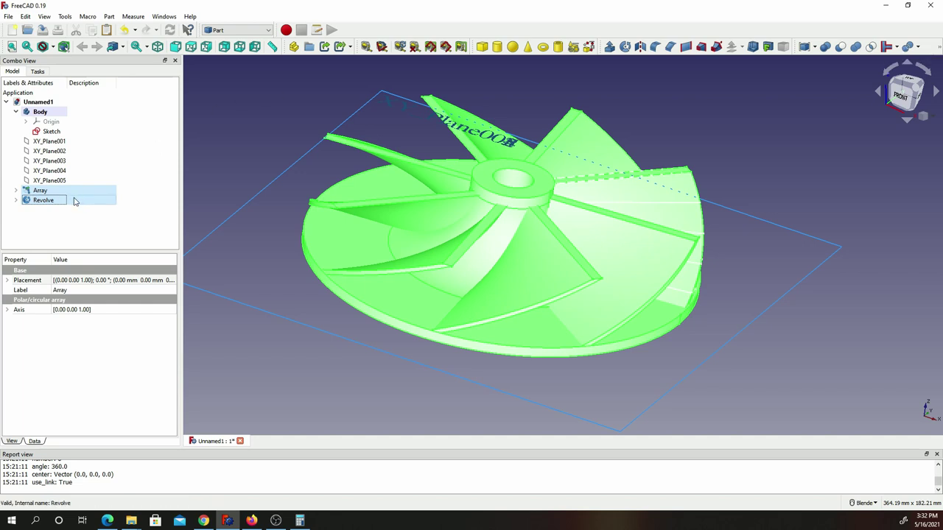
Union the Array and Revolve into a Fusion and check it from the front view
left_click(854, 47)
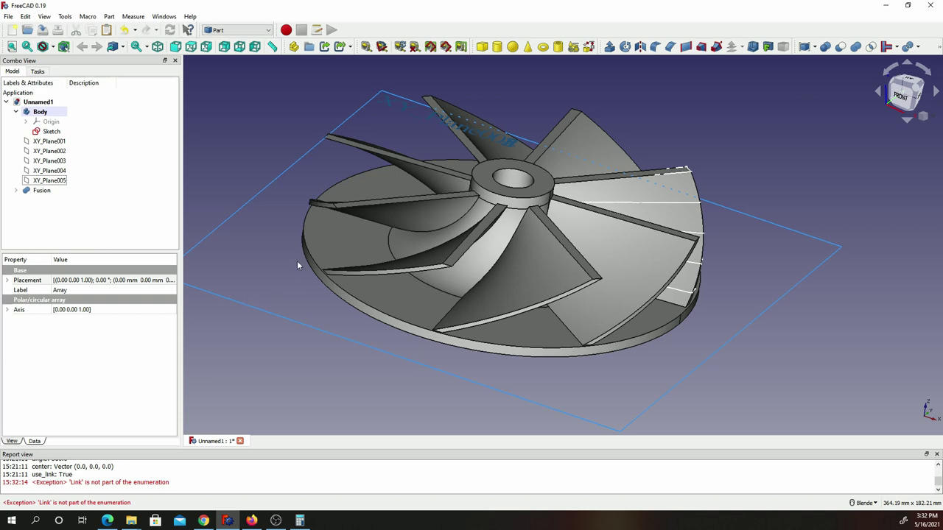
scroll(420, 213, "up", 3)
scroll(487, 280, "down", 3)
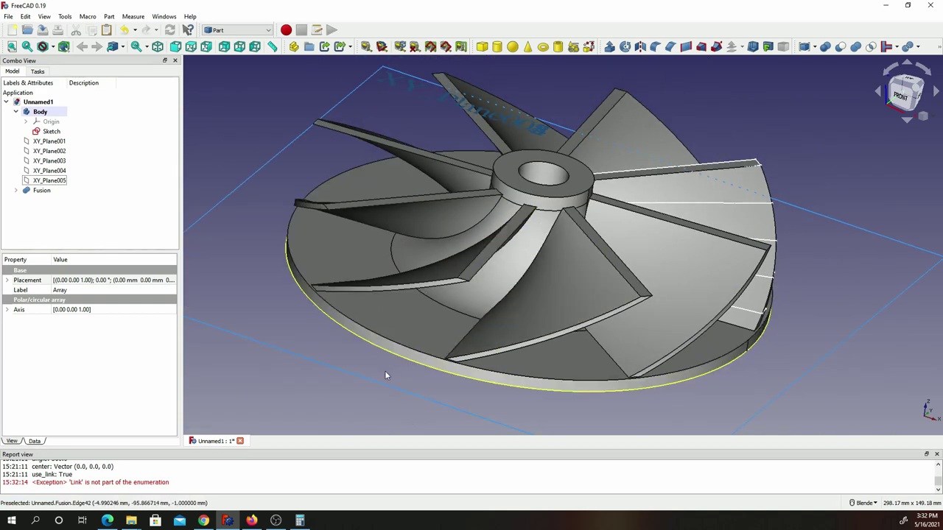
middle_click_drag(391, 362, 410, 353)
key("1")
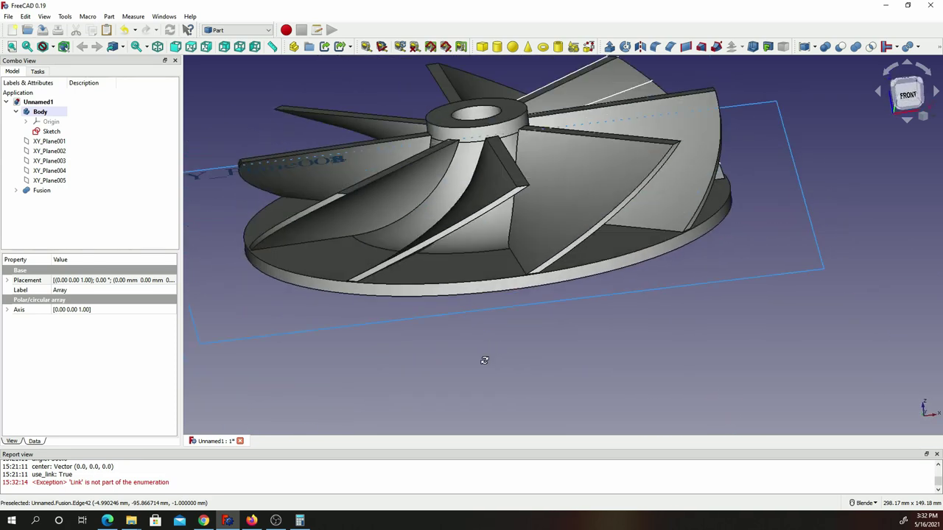
Hide XY_Plane001 through XY_Plane005 and the base Sketch
left_click(34, 142)
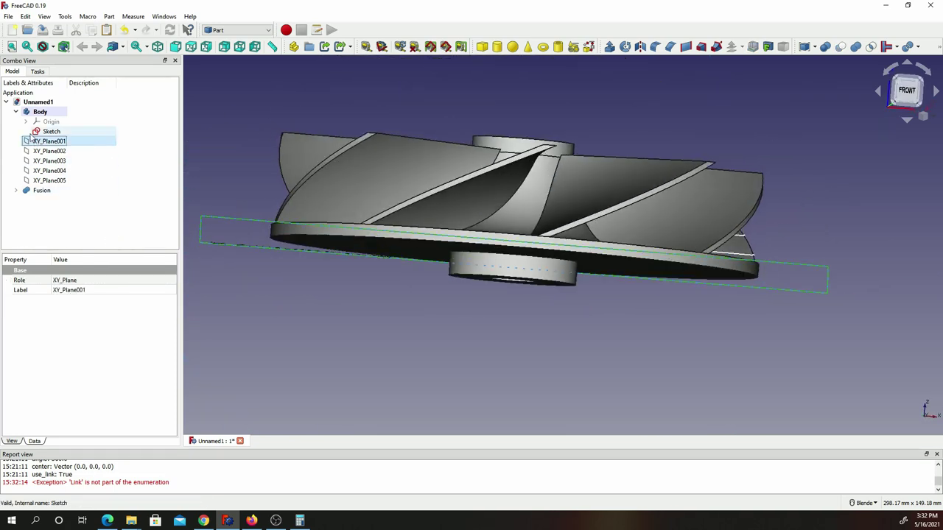
key("space")
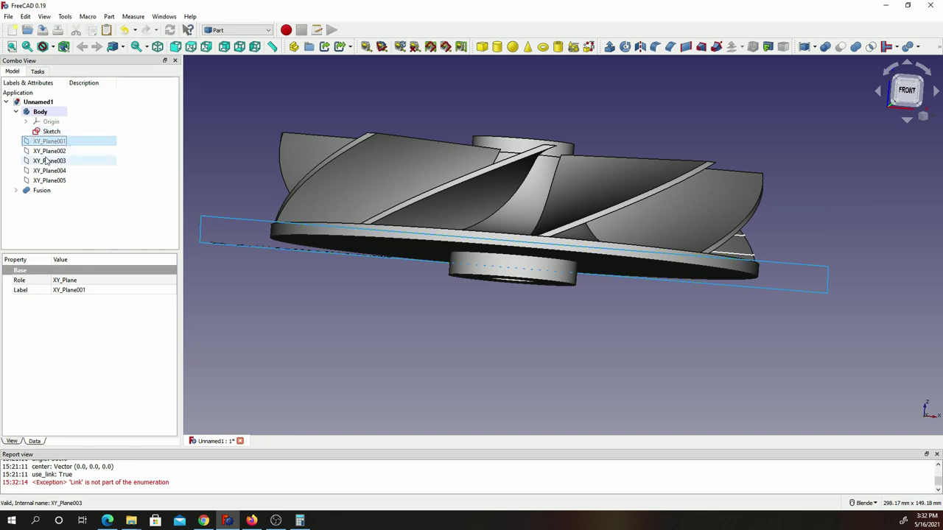
left_click(50, 151)
key("space")
left_click(50, 161)
key("space")
left_click(51, 171)
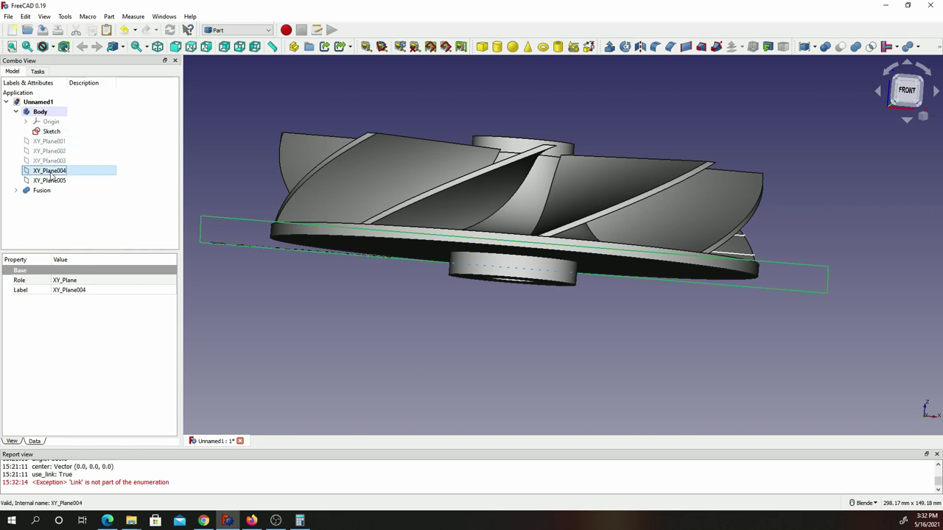
key("space")
left_click(53, 181)
key("space")
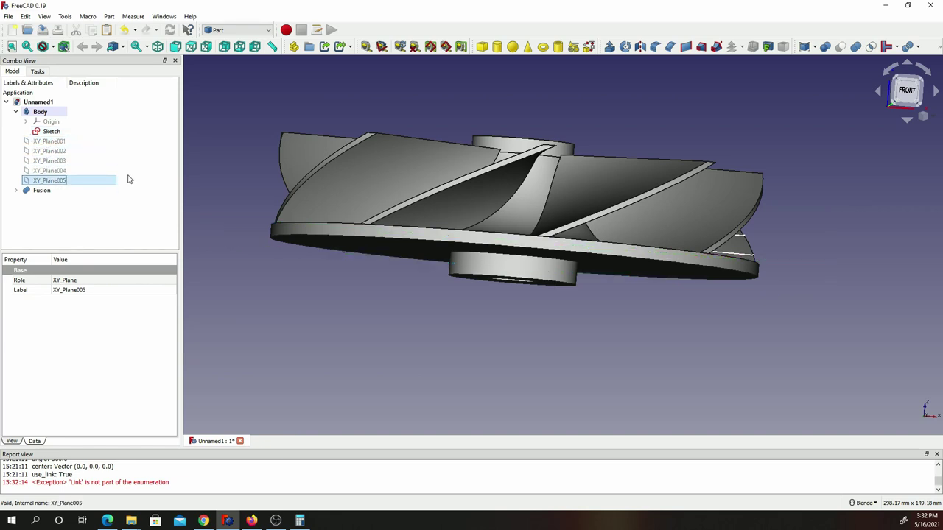
left_click(46, 132)
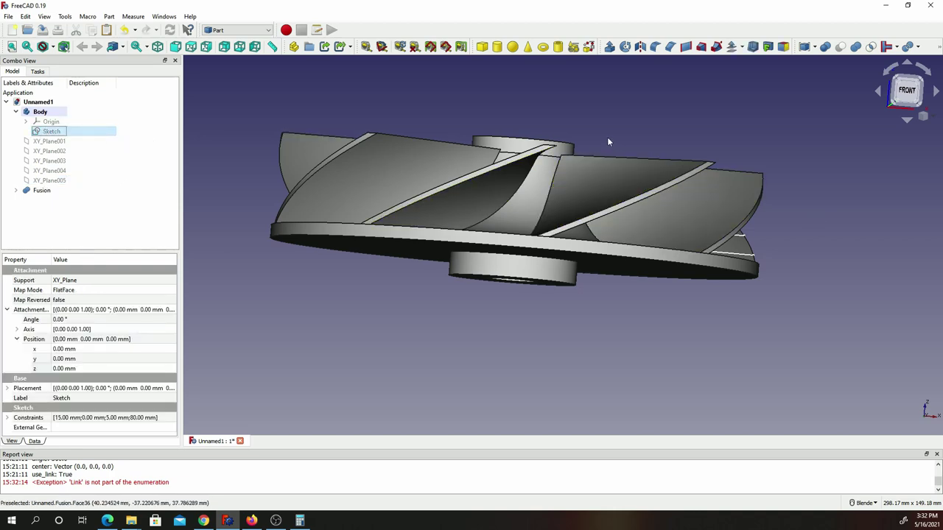
key("space")
middle_click_drag(607, 135, 599, 184)
middle_click_drag(506, 95, 487, 233)
scroll(487, 233, "down", 2)
left_click(499, 193)
scroll(499, 193, "down", 2)
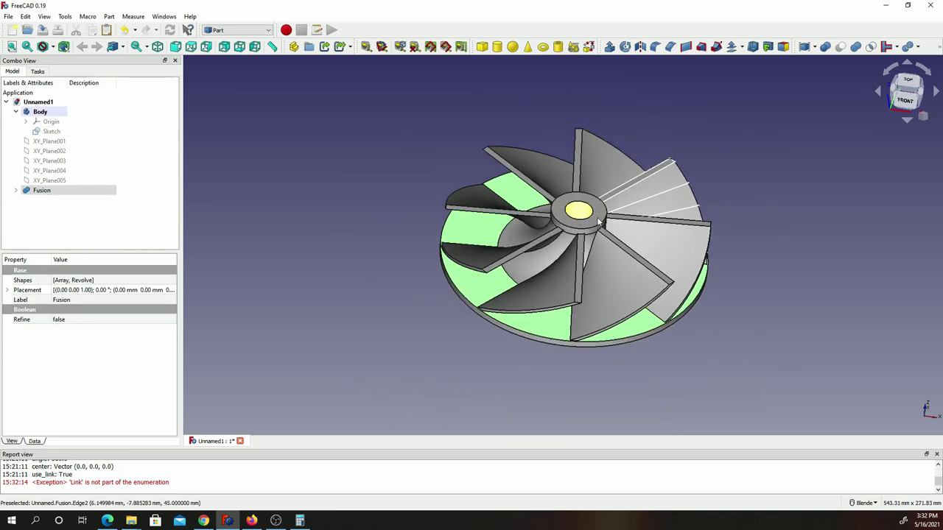
left_click(783, 252)
middle_click_drag(783, 253, 714, 215)
scroll(609, 228, "up", 3)
scroll(604, 227, "down", 4)
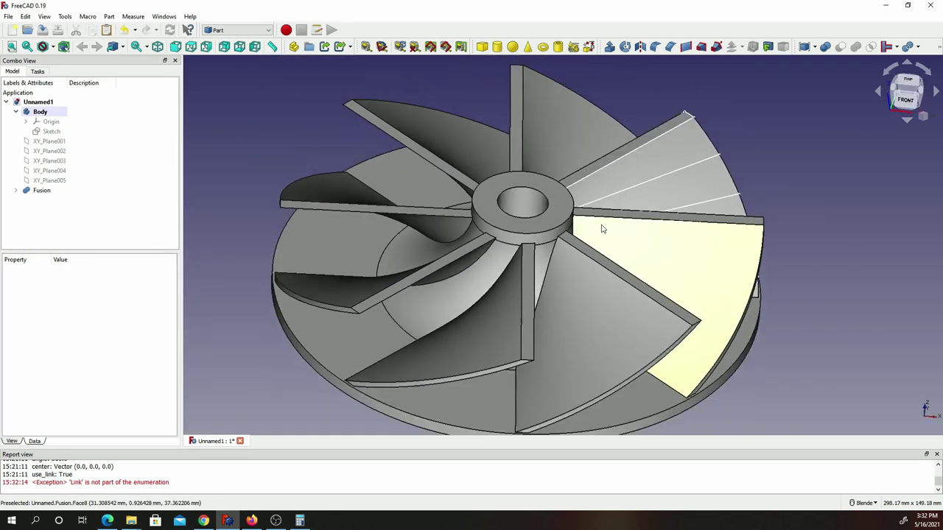
scroll(407, 352, "up", 5)
scroll(511, 320, "down", 5)
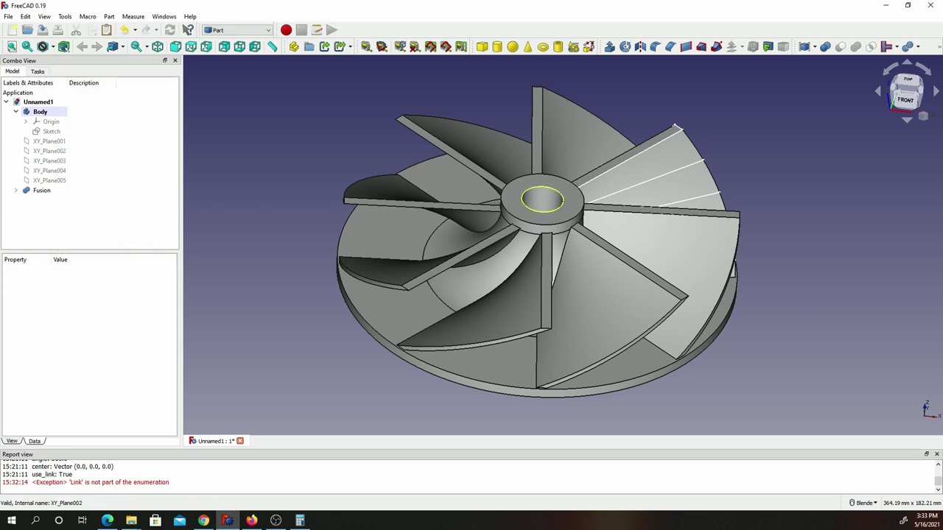
key("alt+Tab")
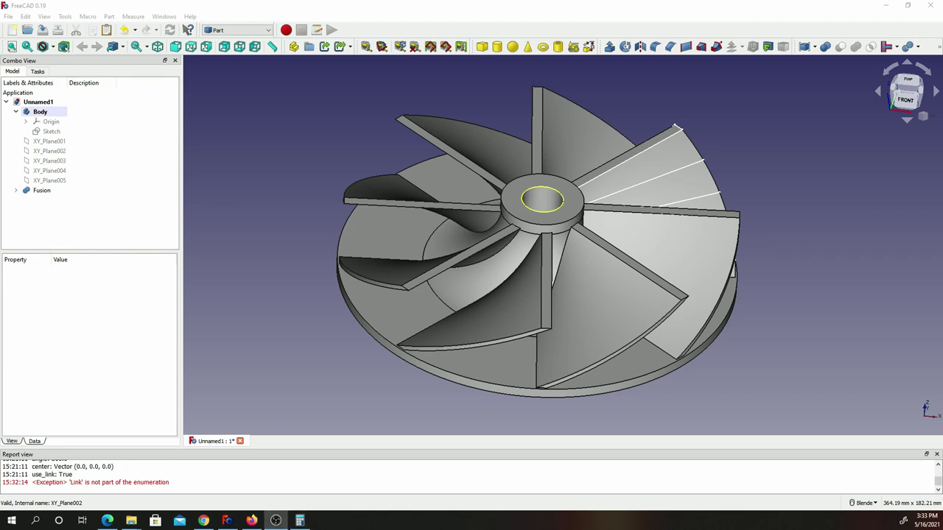